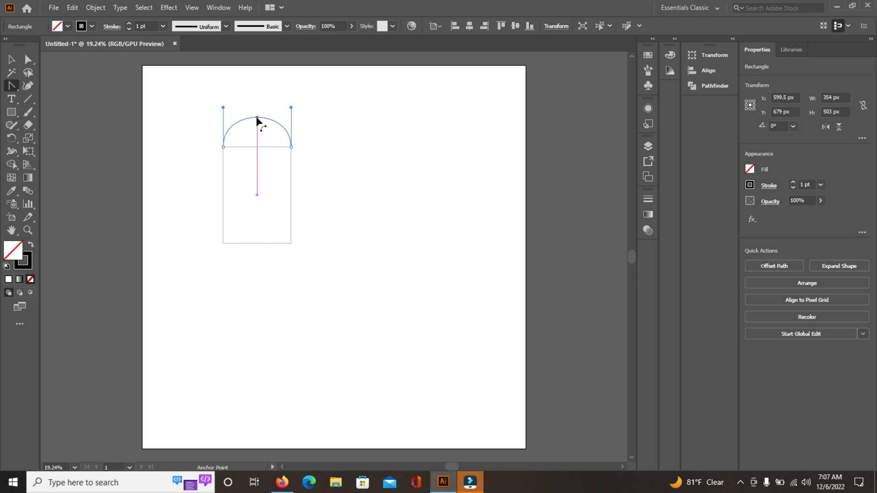
Curve the rectangle's top edge into an arch for a total height of about 689 px, and rotate the shape 45° counterclockwise
{"action": "left_click_drag", "start_coordinate": [257, 115], "coordinate": [257, 112]}
{"action": "left_click", "coordinate": [8, 60]}
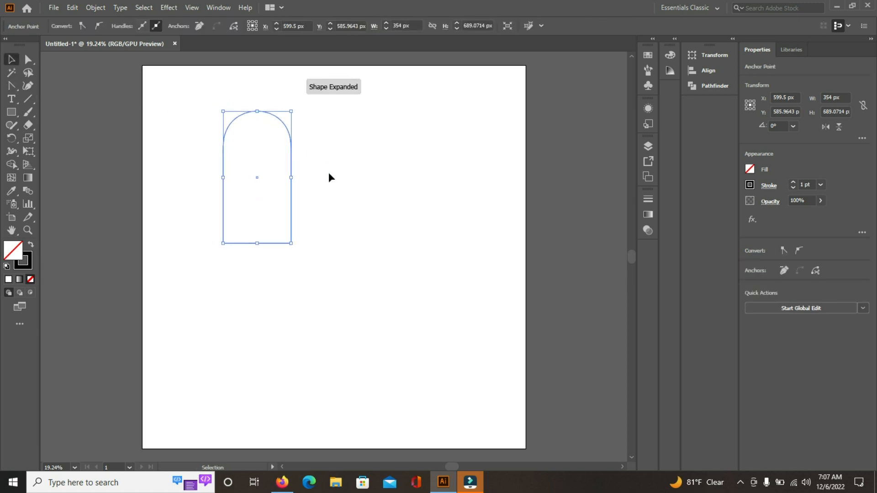
{"action": "left_click", "coordinate": [296, 249]}
{"action": "left_click", "coordinate": [291, 244]}
{"action": "left_click_drag", "start_coordinate": [297, 249], "coordinate": [340, 237]}
{"action": "left_click", "coordinate": [274, 156]}
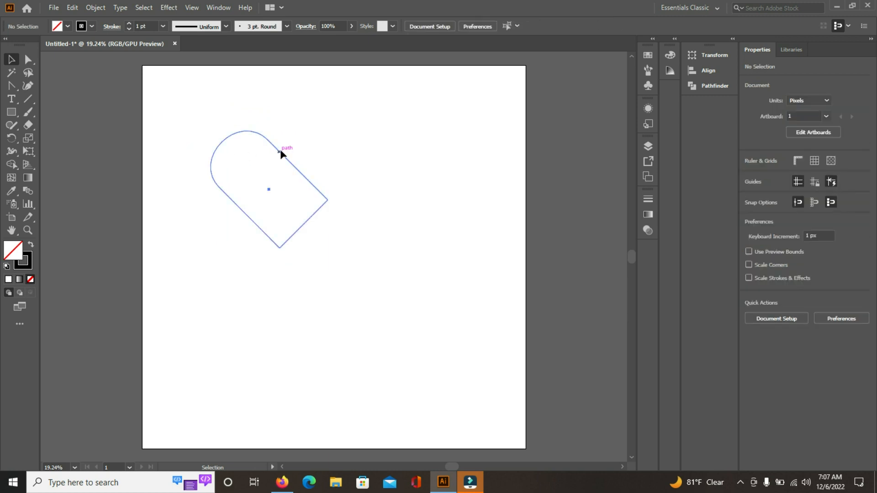
Copy and paste the tilted arch shape, and rotate the duplicate 90° clockwise to an angle of 315°
{"action": "left_click", "coordinate": [280, 150]}
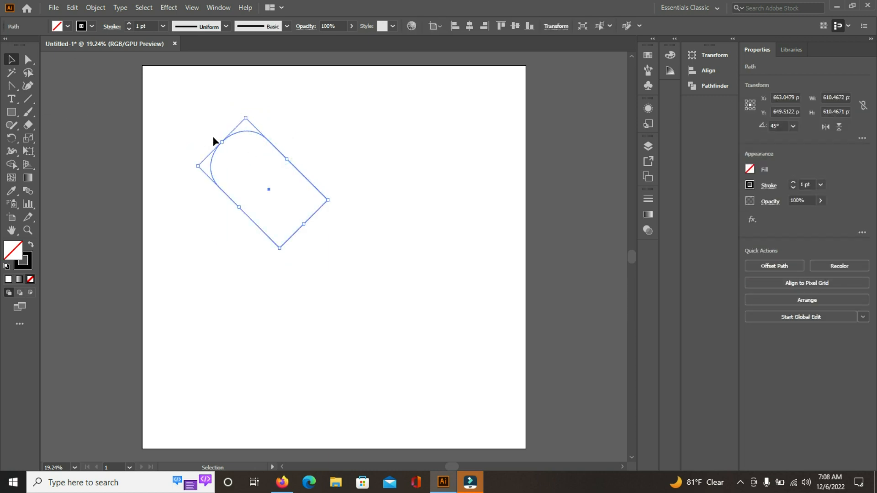
{"action": "left_click", "coordinate": [72, 8]}
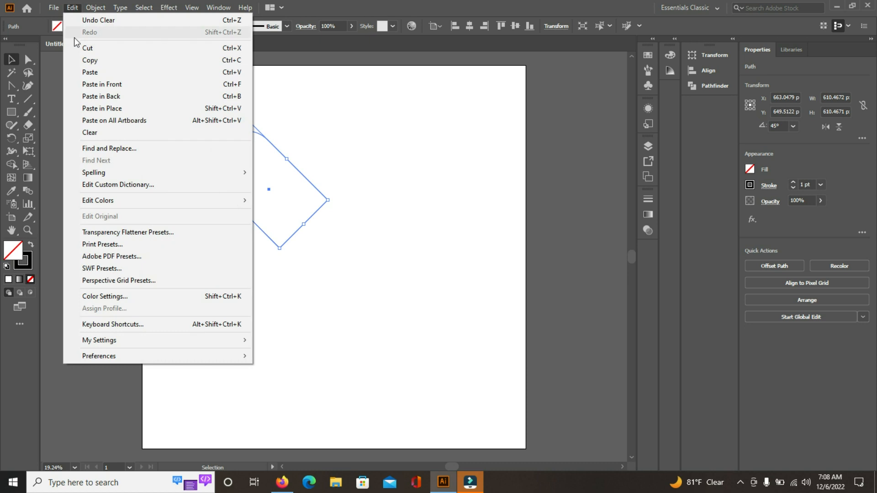
{"action": "left_click", "coordinate": [96, 62]}
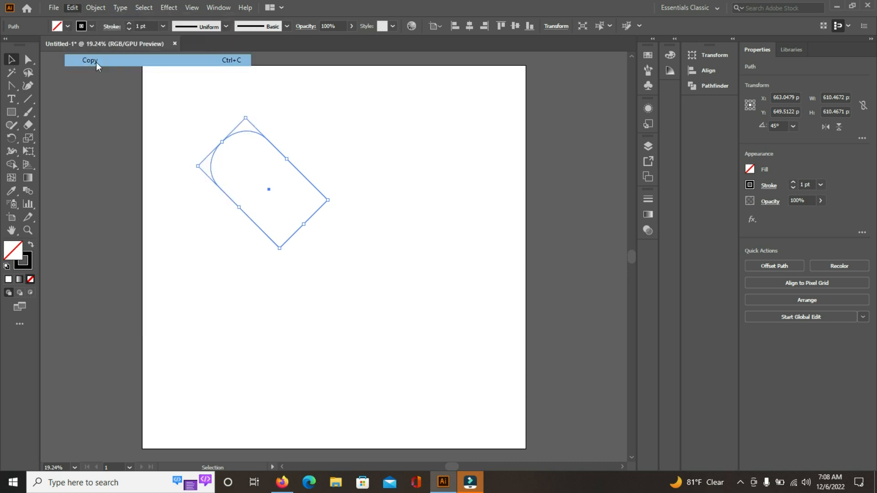
{"action": "left_click", "coordinate": [73, 9]}
{"action": "left_click", "coordinate": [81, 74]}
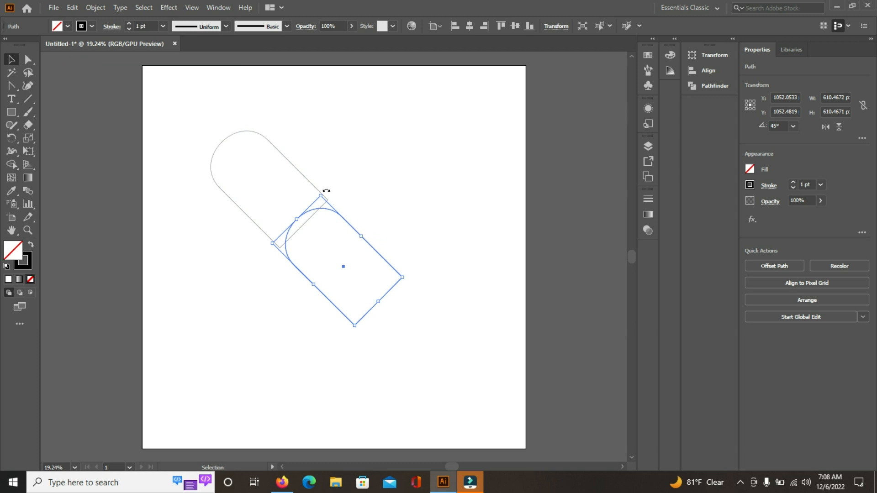
{"action": "left_click_drag", "start_coordinate": [326, 189], "coordinate": [393, 169]}
{"action": "left_click", "coordinate": [392, 163]}
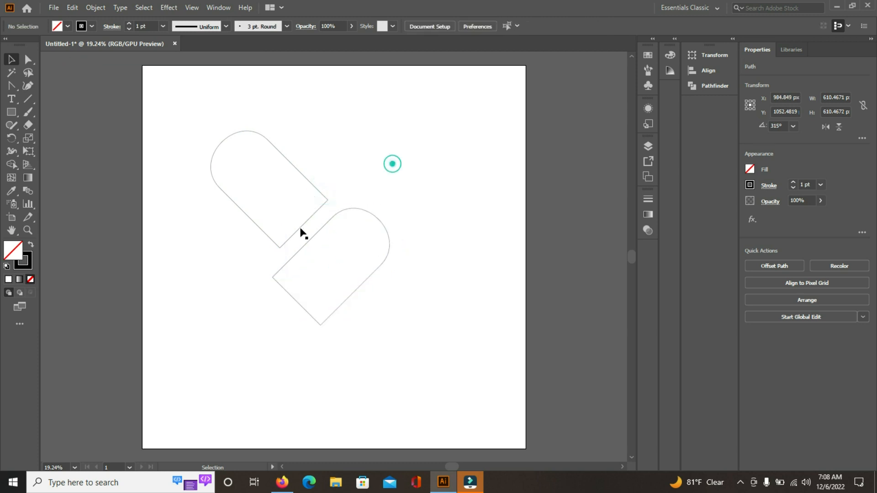
Move the original arch over the duplicate so their square ends overlap and share one lower corner, forming a heart outline
{"action": "left_click_drag", "start_coordinate": [302, 232], "coordinate": [345, 309]}
{"action": "left_click", "coordinate": [418, 316]}
{"action": "left_click_drag", "start_coordinate": [253, 182], "coordinate": [360, 316]}
{"action": "scroll", "coordinate": [320, 255], "scroll_direction": "down", "scroll_amount": 1}
{"action": "scroll", "coordinate": [320, 238], "scroll_direction": "up", "scroll_amount": 3}
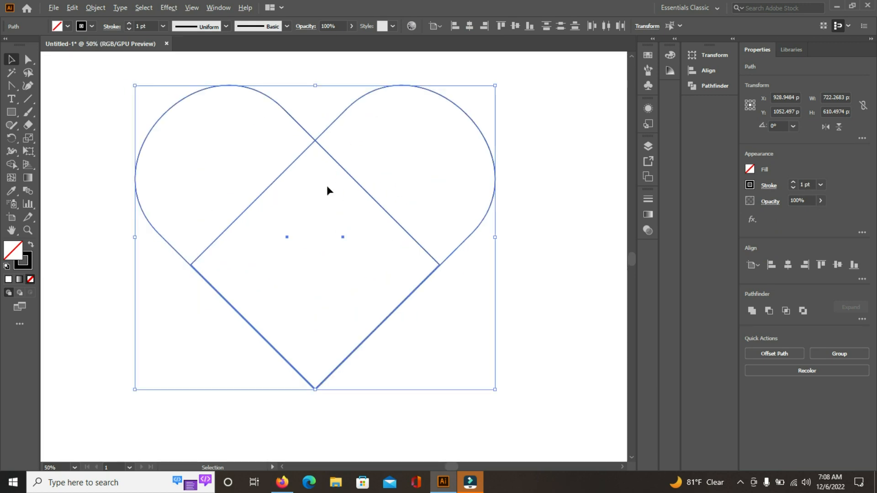
Select both arch shapes and align them by their vertical centers
{"action": "left_click", "coordinate": [539, 190]}
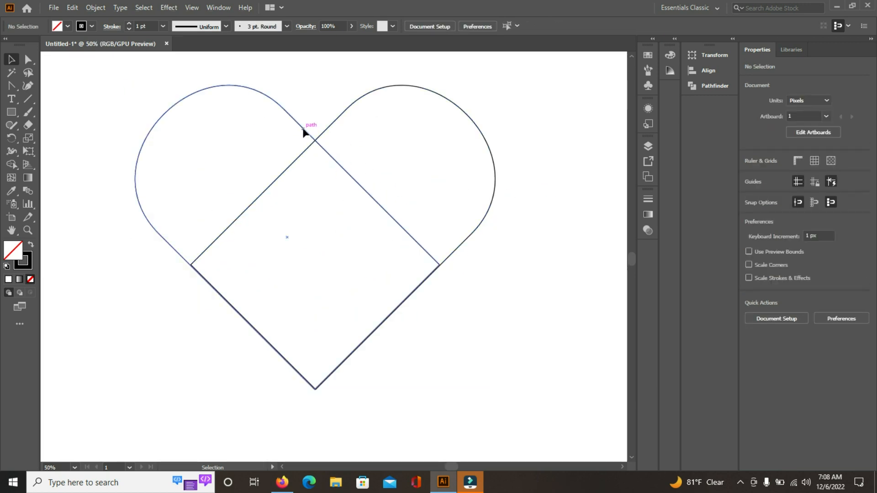
{"action": "left_click", "coordinate": [302, 129]}
{"action": "left_click", "coordinate": [335, 123], "text": "shift"}
{"action": "left_click", "coordinate": [297, 125]}
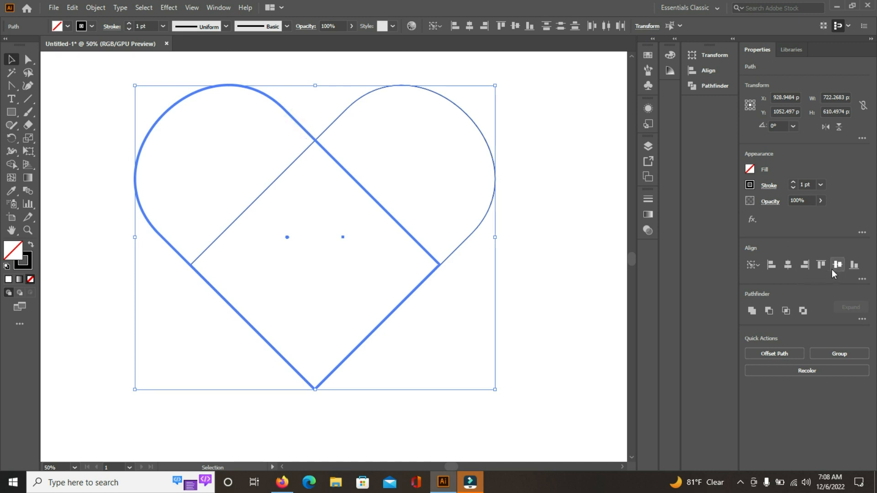
{"action": "left_click", "coordinate": [850, 268]}
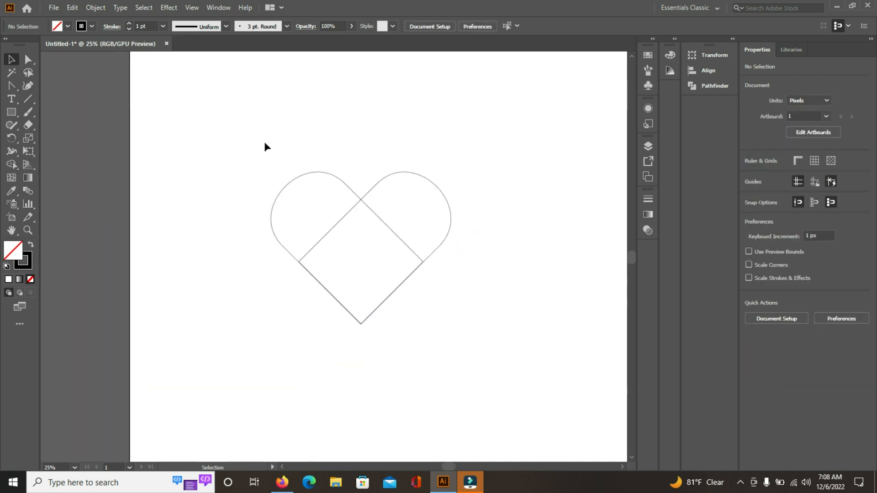
Unite the two overlapping arches into a single heart shape with Pathfinder
{"action": "left_click_drag", "start_coordinate": [267, 143], "coordinate": [441, 326]}
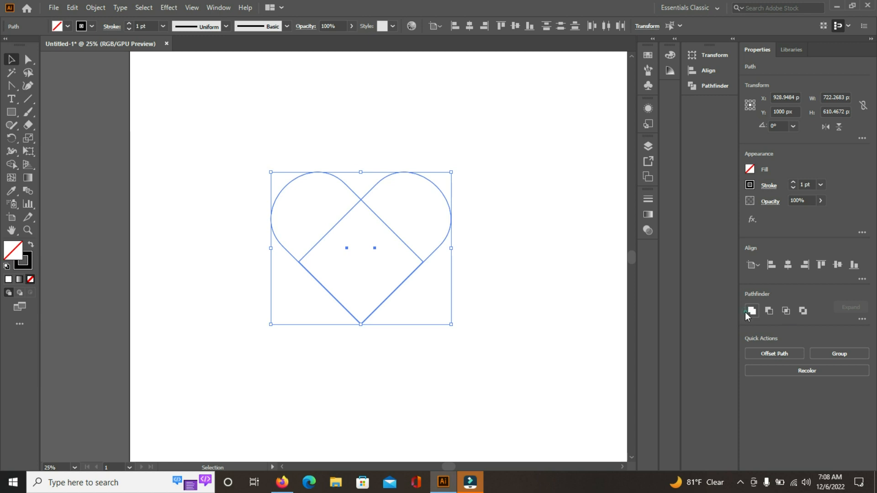
{"action": "left_click", "coordinate": [751, 311]}
{"action": "key", "text": "ctrl+equal"}
{"action": "key", "text": "ctrl+equal"}
{"action": "left_click", "coordinate": [80, 155]}
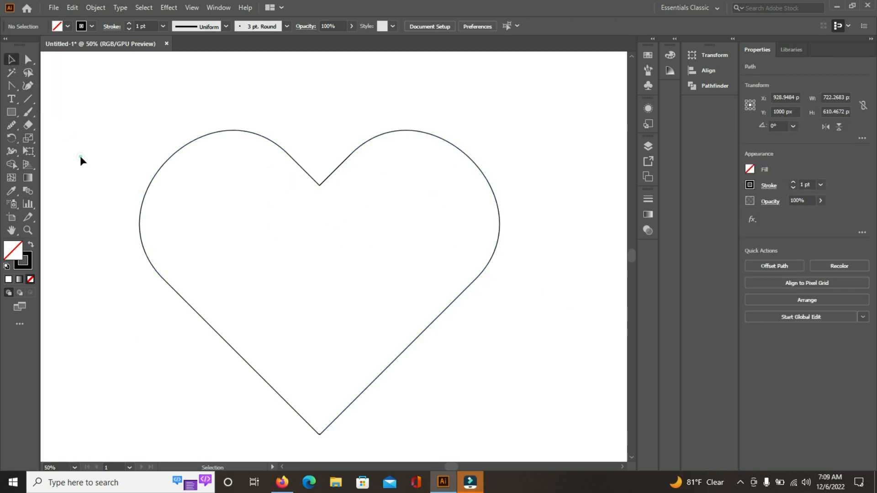
{"action": "scroll", "coordinate": [336, 182], "scroll_direction": "down", "scroll_amount": 1}
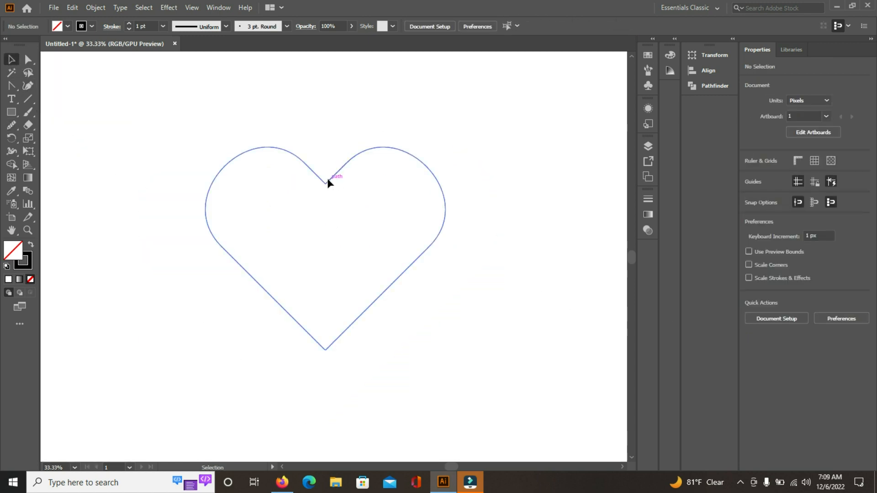
Enlarge the heart to about 779 px wide and 659 px high
{"action": "left_click", "coordinate": [328, 180]}
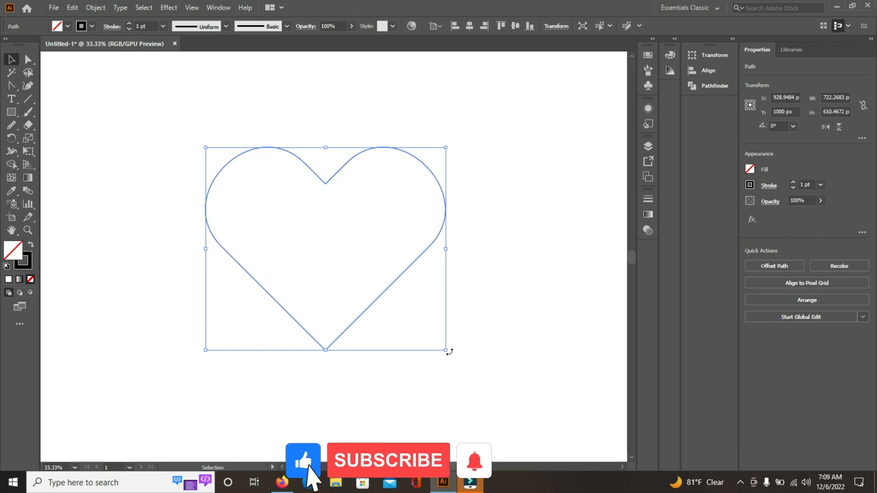
{"action": "left_click_drag", "start_coordinate": [447, 350], "coordinate": [464, 365]}
{"action": "left_click", "coordinate": [525, 320]}
Draw a horizontal line about 1210 px long above the heart, extending past both of its sides
{"action": "left_click", "coordinate": [14, 111]}
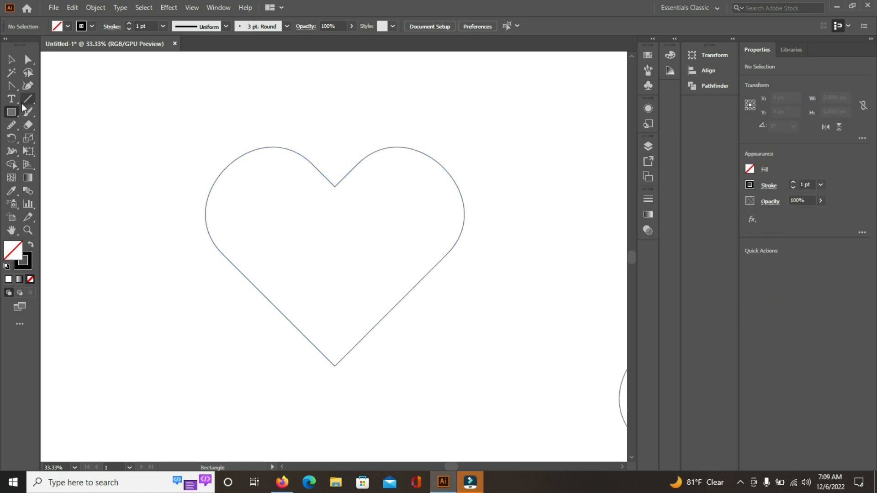
{"action": "left_click_drag", "start_coordinate": [149, 101], "coordinate": [549, 129]}
{"action": "key", "text": "v"}
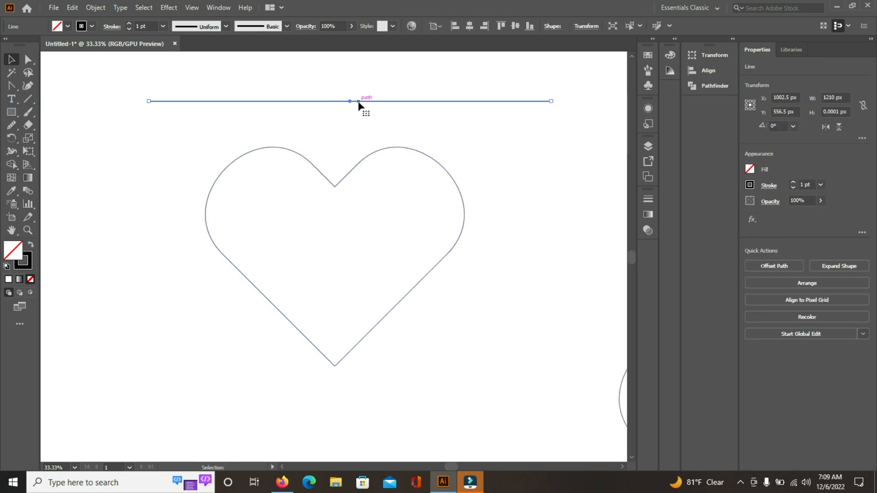
Duplicate the line about 65 px below itself and repeat the copy until 14 evenly spaced lines span the heart
{"action": "left_click_drag", "start_coordinate": [358, 105], "coordinate": [360, 127]}
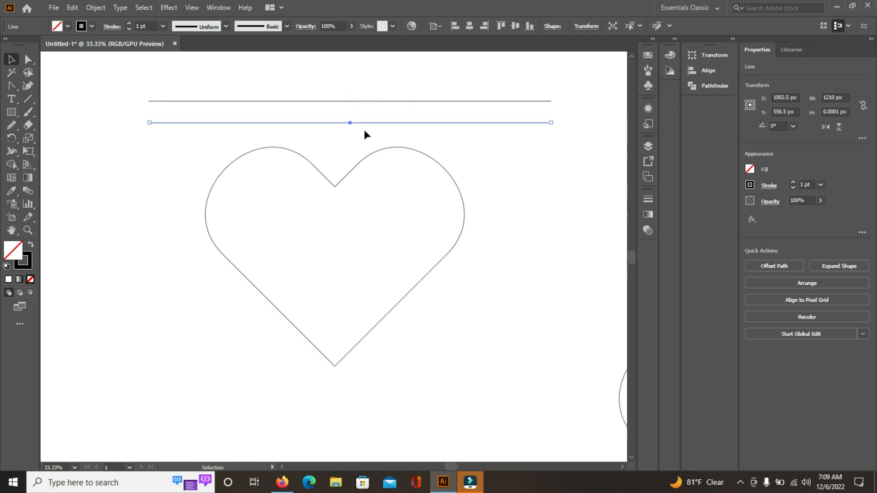
{"action": "key", "text": "ctrl+d"}
{"action": "key", "text": "ctrl+d"}
{"action": "key", "text": "ctrl+d"}
{"action": "key", "text": "ctrl+d"}
{"action": "key", "text": "ctrl+d"}
{"action": "key", "text": "ctrl+d"}
{"action": "key", "text": "ctrl+d"}
{"action": "key", "text": "ctrl+d"}
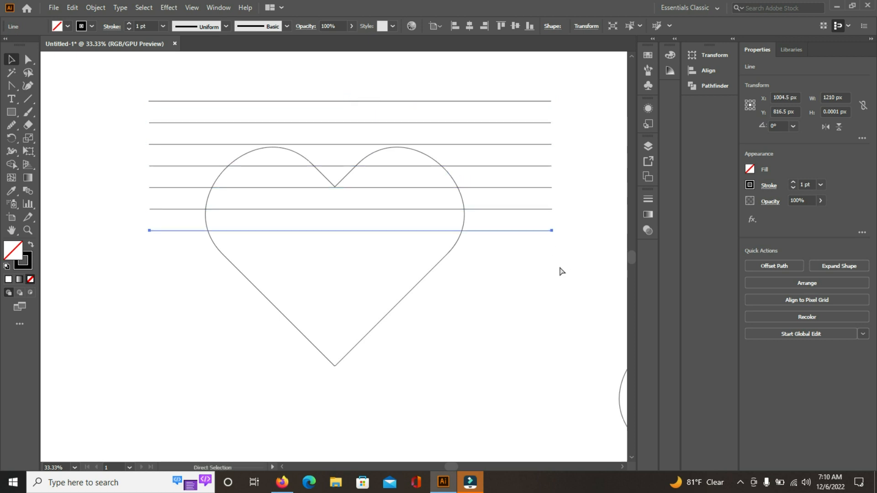
{"action": "key", "text": "ctrl+d"}
{"action": "key", "text": "ctrl+d"}
{"action": "key", "text": "ctrl+d"}
{"action": "key", "text": "ctrl+d"}
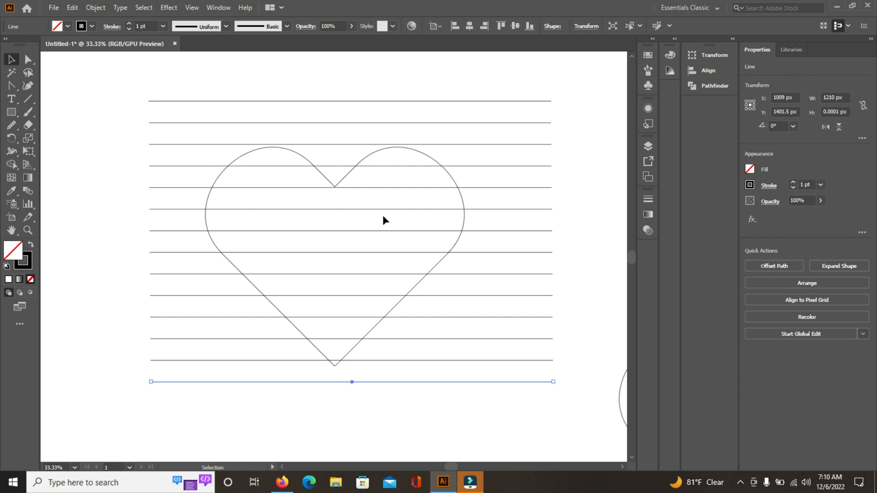
Select all the horizontal lines without the heart and group them
{"action": "left_click", "coordinate": [51, 87]}
{"action": "left_click_drag", "start_coordinate": [179, 249], "coordinate": [179, 386]}
{"action": "right_click", "coordinate": [175, 290]}
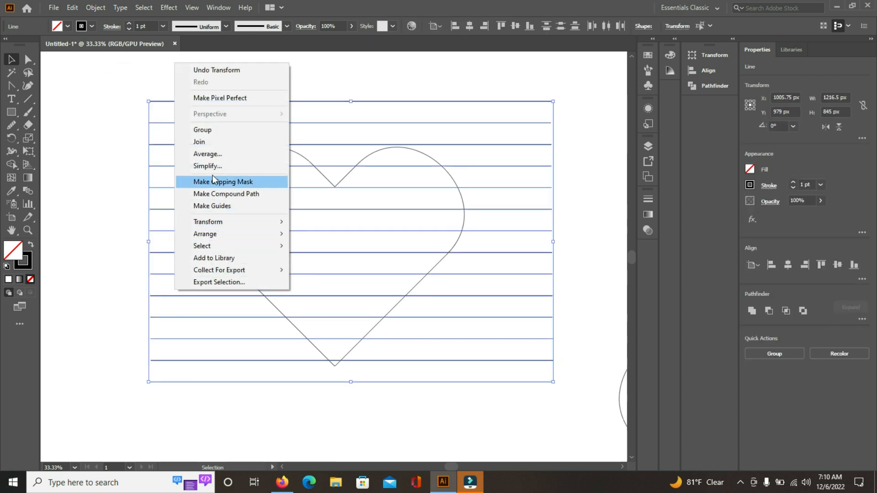
{"action": "left_click", "coordinate": [207, 130]}
{"action": "left_click", "coordinate": [95, 151]}
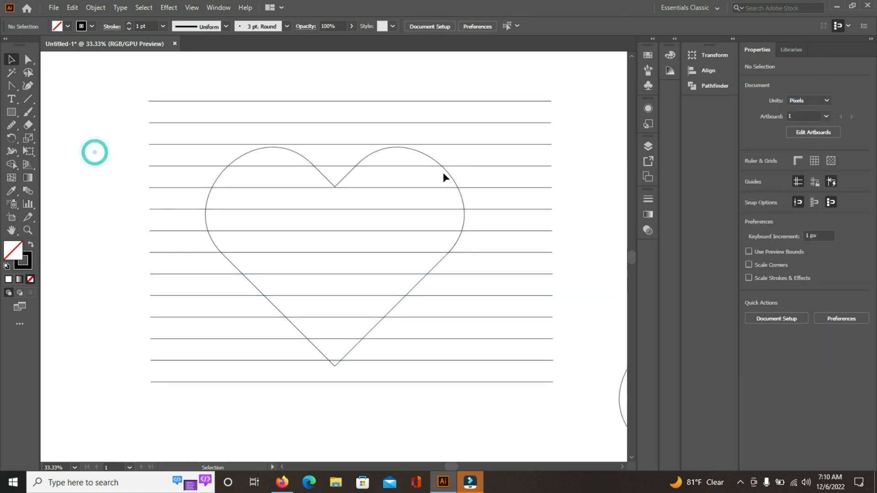
Center the heart horizontally and vertically on the group of lines
{"action": "left_click", "coordinate": [451, 145]}
{"action": "key", "text": "shift+ctrl+g"}
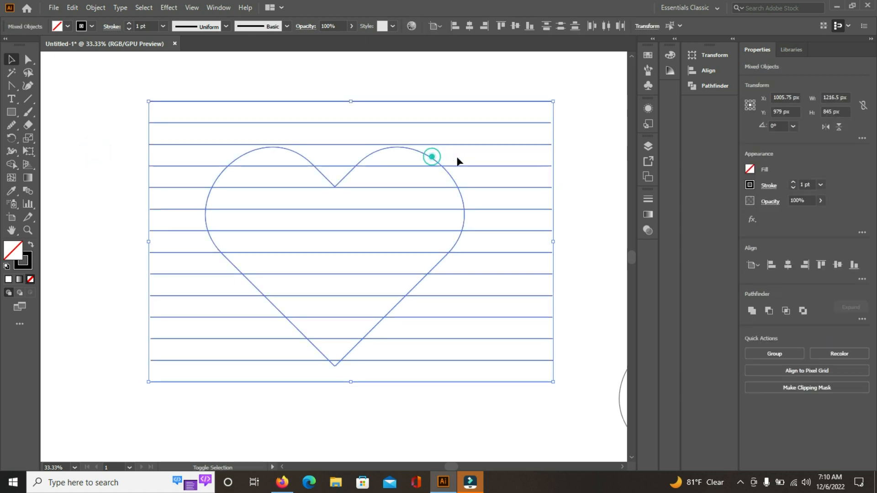
{"action": "left_click", "coordinate": [464, 144]}
{"action": "left_click", "coordinate": [468, 26]}
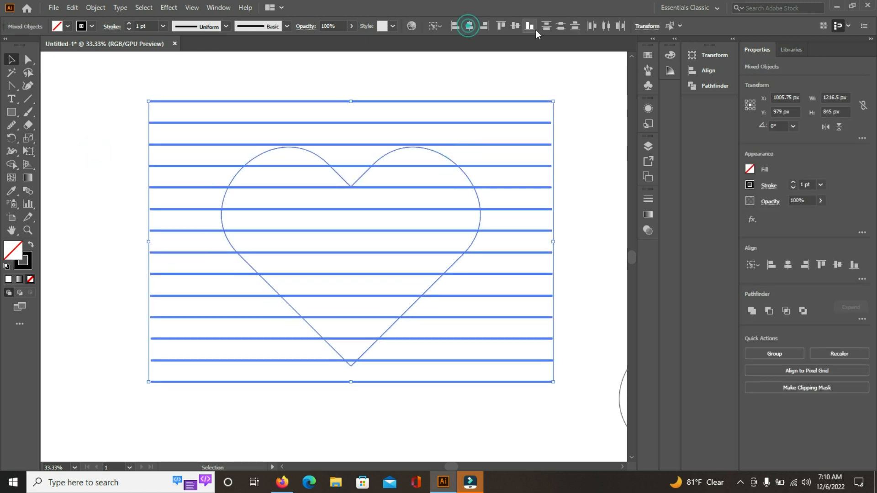
{"action": "left_click", "coordinate": [514, 26]}
{"action": "left_click", "coordinate": [86, 202]}
{"action": "left_click", "coordinate": [85, 198]}
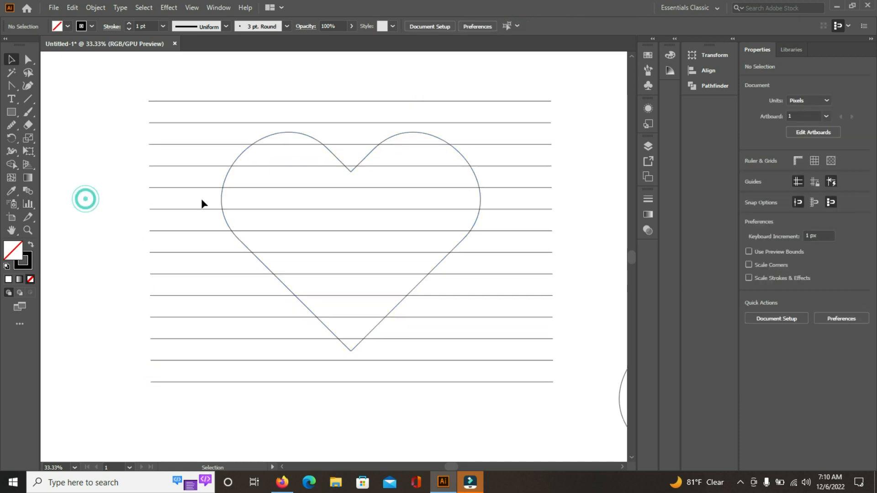
Remove all line portions lying outside the heart with the Shape Builder tool
{"action": "left_click_drag", "start_coordinate": [215, 80], "coordinate": [497, 402]}
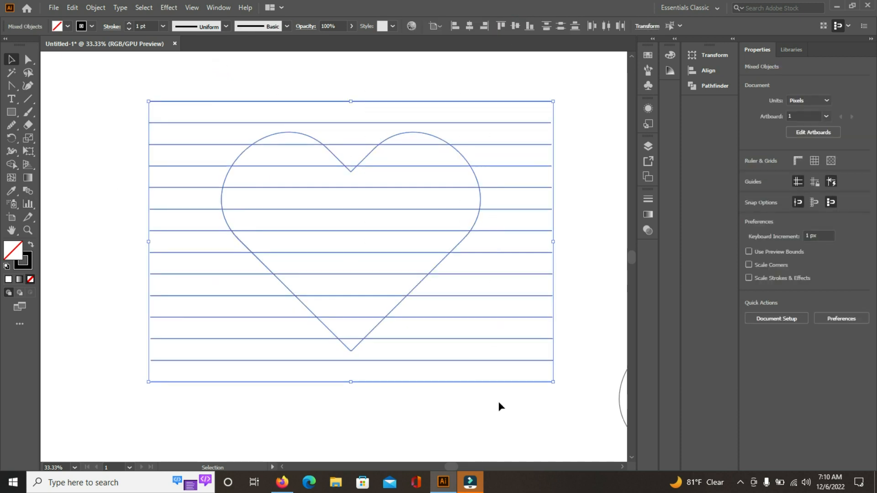
{"action": "left_click", "coordinate": [12, 164]}
{"action": "mouse_move", "coordinate": [191, 87]}
{"action": "left_mouse_down"}
{"action": "mouse_move", "coordinate": [215, 242]}
{"action": "mouse_move", "coordinate": [294, 387]}
{"action": "left_mouse_up"}
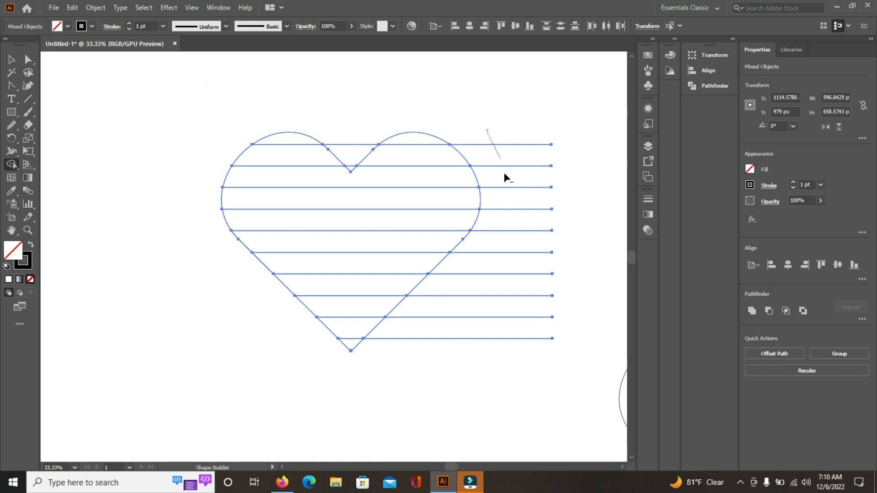
{"action": "left_click_drag", "start_coordinate": [425, 377], "coordinate": [424, 379]}
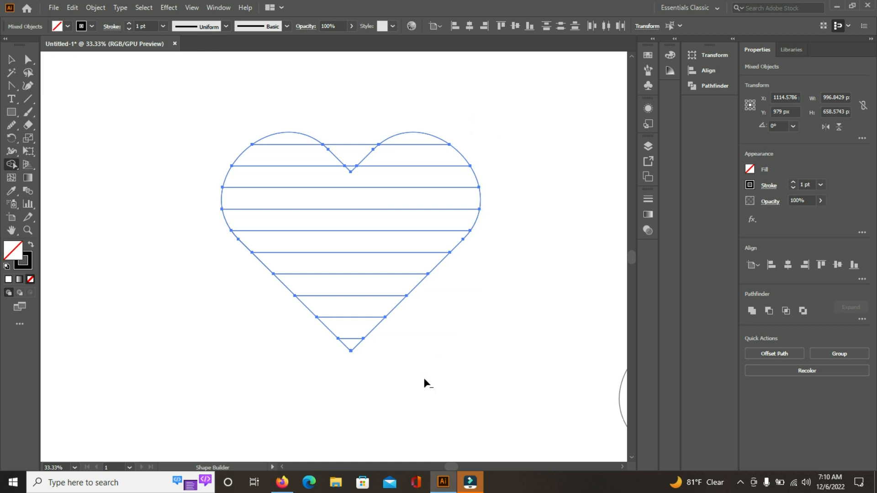
Remove the two line segments crossing the heart's top notch and define the bands in both upper lobes with Shape Builder
{"action": "left_click", "coordinate": [355, 144], "text": "alt"}
{"action": "left_click", "coordinate": [288, 139]}
{"action": "left_click", "coordinate": [282, 153]}
{"action": "left_click", "coordinate": [284, 175]}
{"action": "left_click", "coordinate": [405, 161]}
{"action": "left_click", "coordinate": [414, 138]}
{"action": "scroll", "coordinate": [347, 168], "scroll_direction": "up", "scroll_amount": 2}
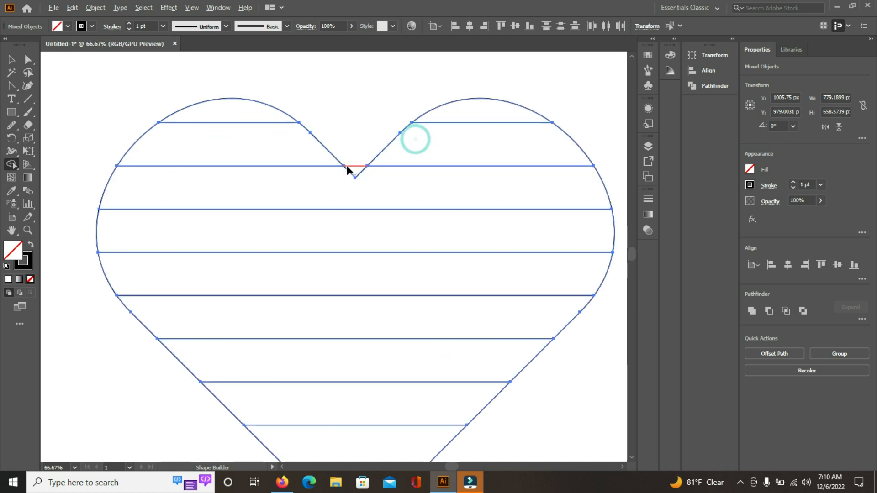
{"action": "scroll", "coordinate": [347, 183], "scroll_direction": "down", "scroll_amount": 1}
{"action": "scroll", "coordinate": [343, 188], "scroll_direction": "down", "scroll_amount": 1}
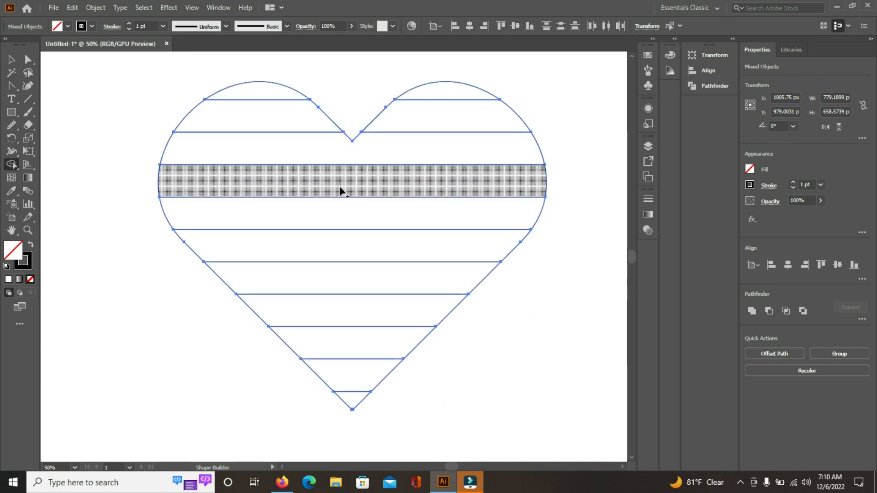
Define the bands through the heart's middle and lower part as separate shapes with Shape Builder
{"action": "left_click", "coordinate": [352, 174]}
{"action": "left_click", "coordinate": [357, 248]}
{"action": "left_click", "coordinate": [357, 273]}
{"action": "left_click", "coordinate": [355, 303]}
{"action": "left_click", "coordinate": [353, 343]}
Move the striped heart by 0.5 px horizontally and 65 px vertically, and deselect it
{"action": "double_click", "coordinate": [11, 58]}
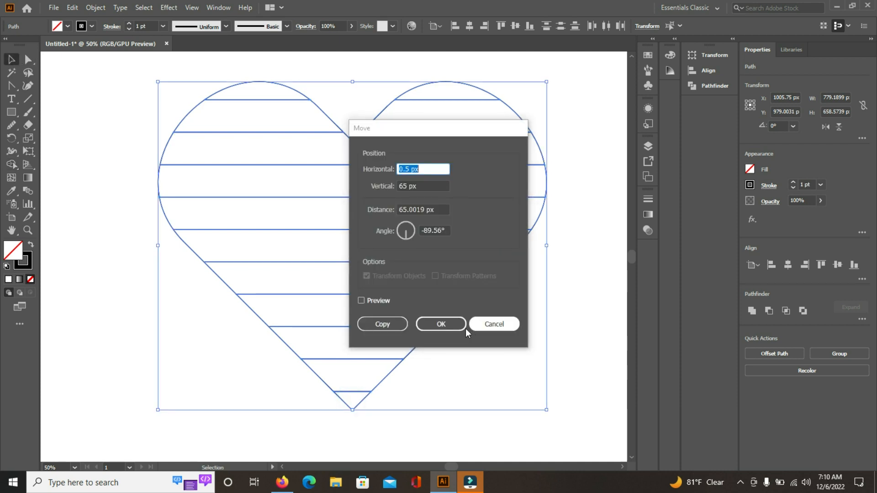
{"action": "left_click", "coordinate": [433, 324]}
{"action": "left_click", "coordinate": [110, 133]}
Select individual pieces at the top of the heart's two lobes to check that the bands are separate shapes
{"action": "scroll", "coordinate": [114, 129], "scroll_direction": "down", "scroll_amount": 1}
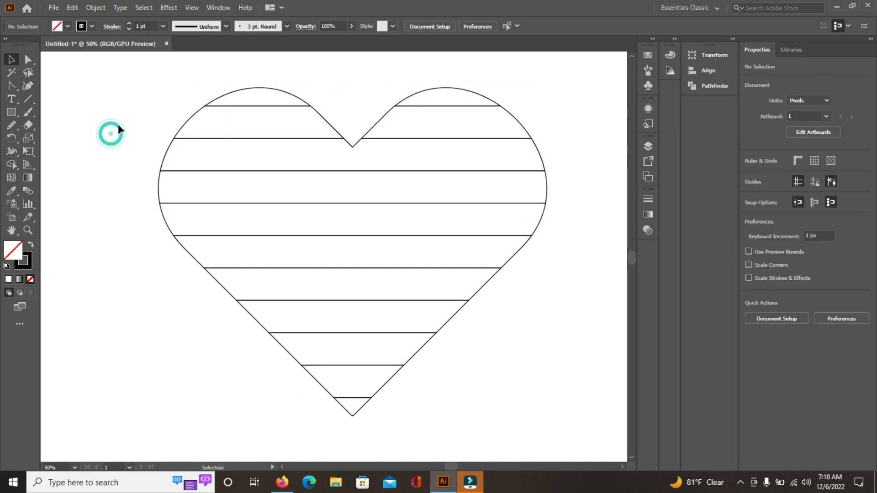
{"action": "scroll", "coordinate": [118, 129], "scroll_direction": "down", "scroll_amount": 1}
{"action": "left_click", "coordinate": [258, 79]}
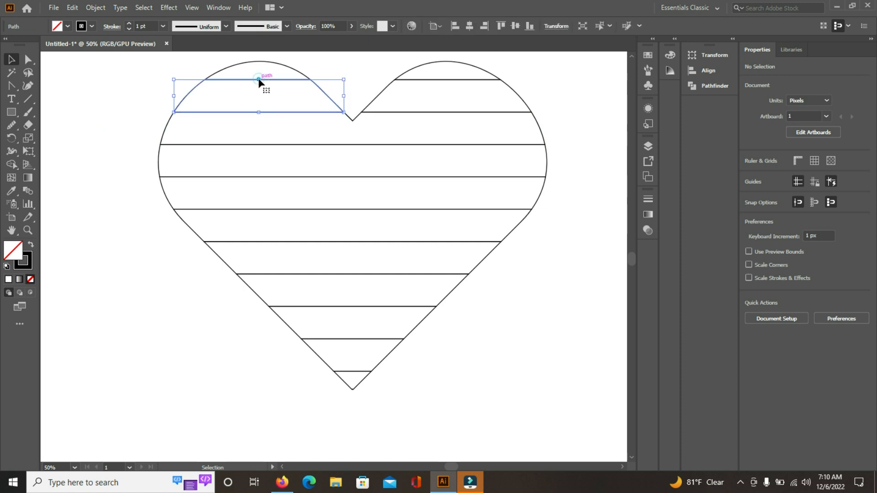
{"action": "left_click", "coordinate": [457, 80]}
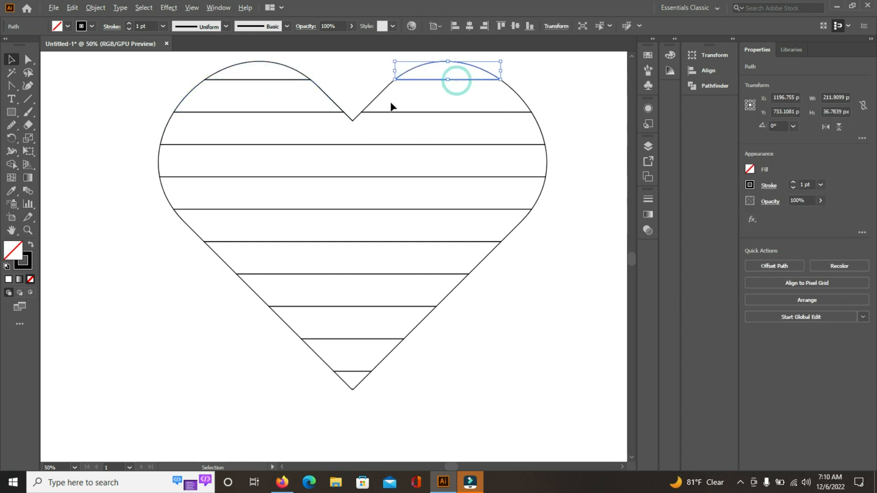
{"action": "scroll", "coordinate": [392, 107], "scroll_direction": "down", "scroll_amount": 2}
{"action": "scroll", "coordinate": [417, 114], "scroll_direction": "up", "scroll_amount": 5}
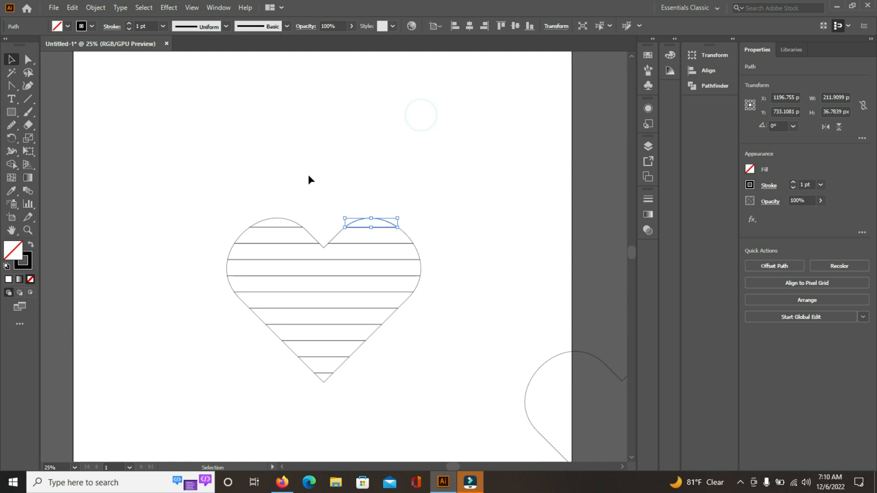
Paste the colour palette image and place it beside the lower half of the heart
{"action": "scroll", "coordinate": [317, 176], "scroll_direction": "up", "scroll_amount": 1}
{"action": "scroll", "coordinate": [320, 171], "scroll_direction": "up", "scroll_amount": 1}
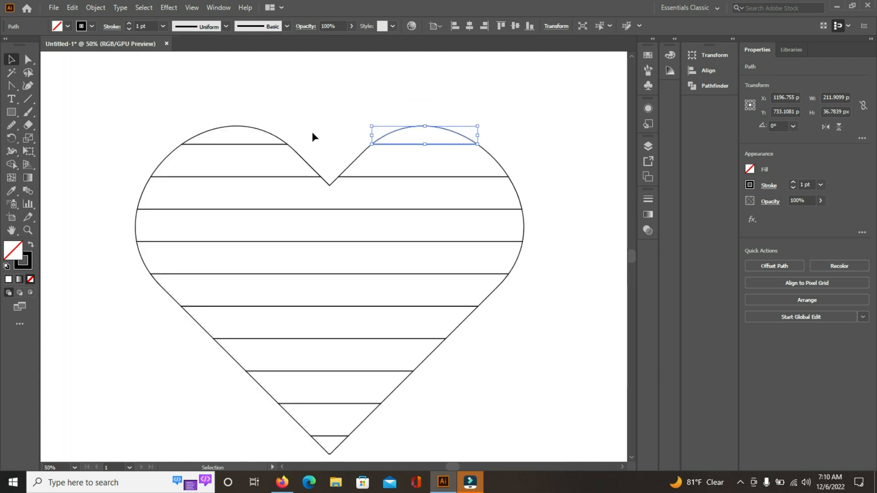
{"action": "scroll", "coordinate": [311, 133], "scroll_direction": "down", "scroll_amount": 1}
{"action": "key", "text": "ctrl+v"}
{"action": "left_click_drag", "start_coordinate": [181, 104], "coordinate": [132, 290]}
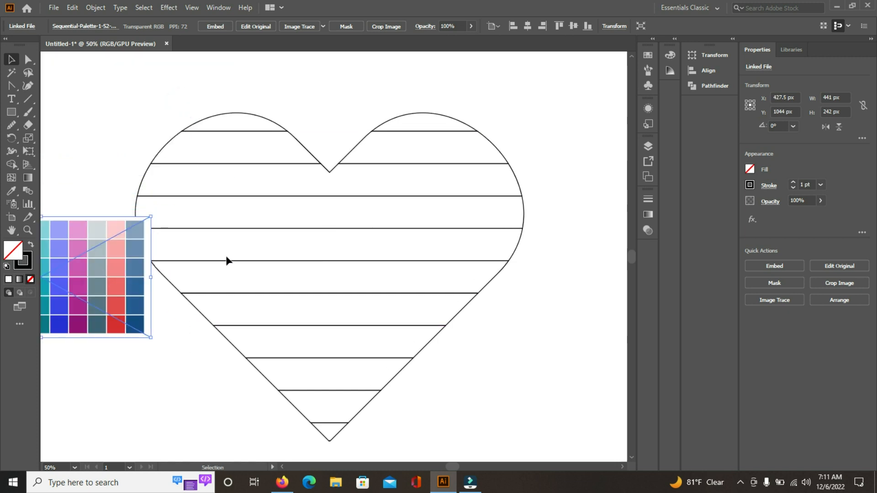
{"action": "left_click_drag", "start_coordinate": [163, 107], "coordinate": [420, 363]}
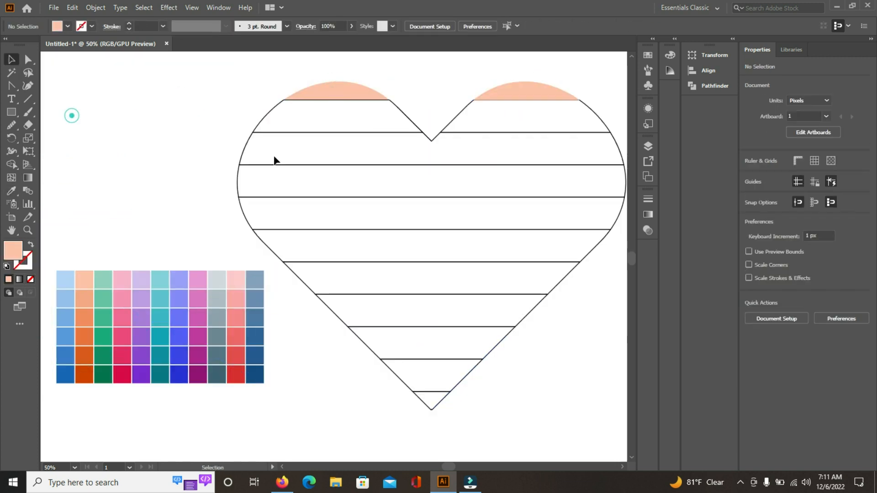
Fill the heart's second and third bands with the second and third lightest oranges sampled from the palette
{"action": "left_click", "coordinate": [11, 191]}
{"action": "left_click", "coordinate": [84, 299]}
{"action": "left_click", "coordinate": [244, 148]}
{"action": "left_click", "coordinate": [11, 191]}
{"action": "left_click", "coordinate": [85, 318]}
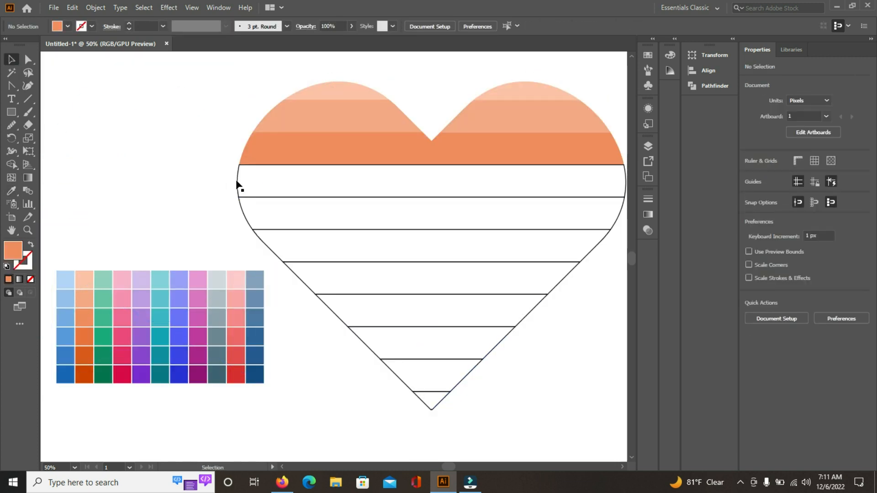
Fill the heart's fourth, fifth and sixth bands with the three darkest oranges of the palette, getting darker downward
{"action": "left_click", "coordinate": [237, 185]}
{"action": "left_click", "coordinate": [11, 191]}
{"action": "left_click", "coordinate": [87, 334]}
{"action": "left_click", "coordinate": [243, 213]}
{"action": "left_click", "coordinate": [13, 192]}
{"action": "left_click", "coordinate": [85, 356]}
{"action": "left_click", "coordinate": [274, 253]}
{"action": "left_click", "coordinate": [11, 191]}
{"action": "left_click", "coordinate": [85, 356]}
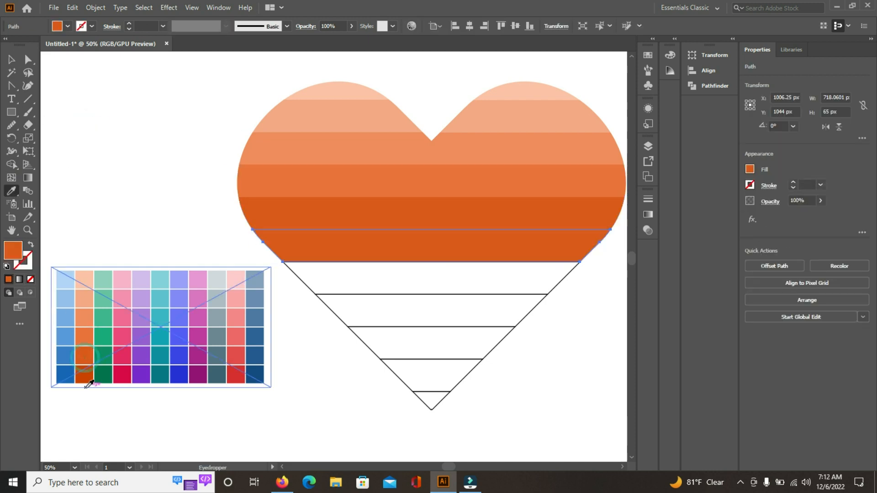
{"action": "left_click", "coordinate": [85, 378]}
Draw a square of about 59 px above the palette and fill it with the palette's darkest orange, without stroke
{"action": "left_click", "coordinate": [303, 283]}
{"action": "left_click", "coordinate": [16, 191]}
{"action": "left_click", "coordinate": [13, 60]}
{"action": "left_click", "coordinate": [101, 185]}
{"action": "left_click", "coordinate": [11, 112]}
{"action": "left_click_drag", "start_coordinate": [84, 124], "coordinate": [114, 155]}
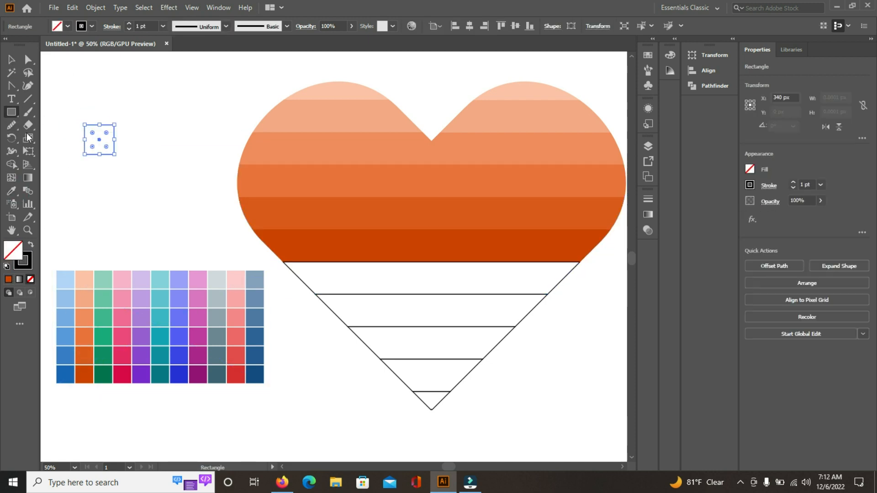
{"action": "left_click", "coordinate": [30, 245]}
{"action": "left_click", "coordinate": [11, 191]}
{"action": "left_click", "coordinate": [90, 367]}
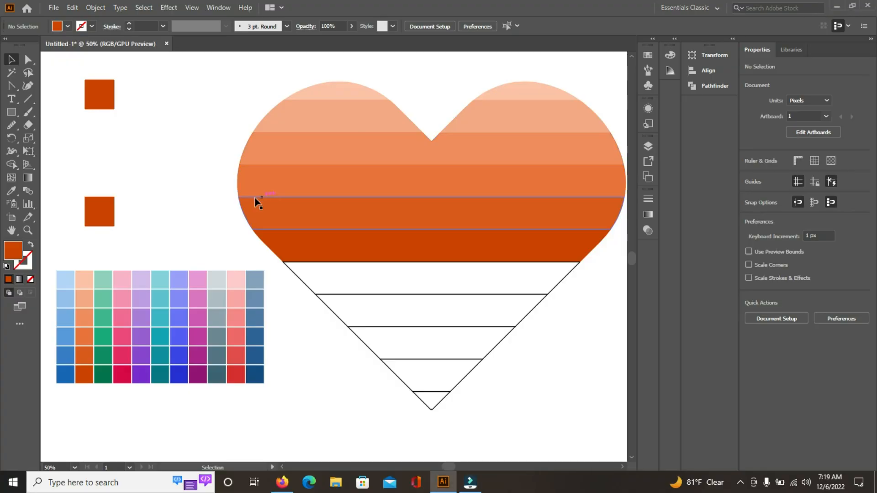
Set the lower small square's fill to the dark brown 5E1C02
{"action": "left_click", "coordinate": [96, 95]}
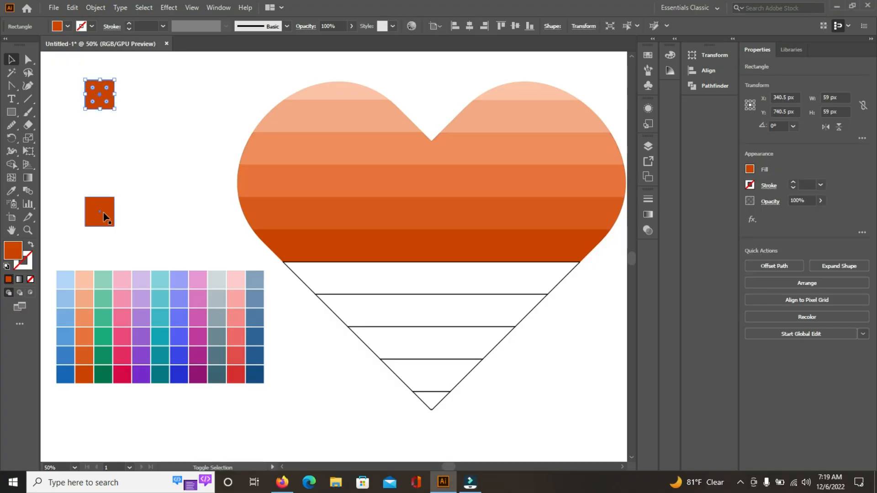
{"action": "left_click", "coordinate": [103, 212], "text": "shift"}
{"action": "left_click", "coordinate": [147, 166]}
{"action": "left_click", "coordinate": [103, 208]}
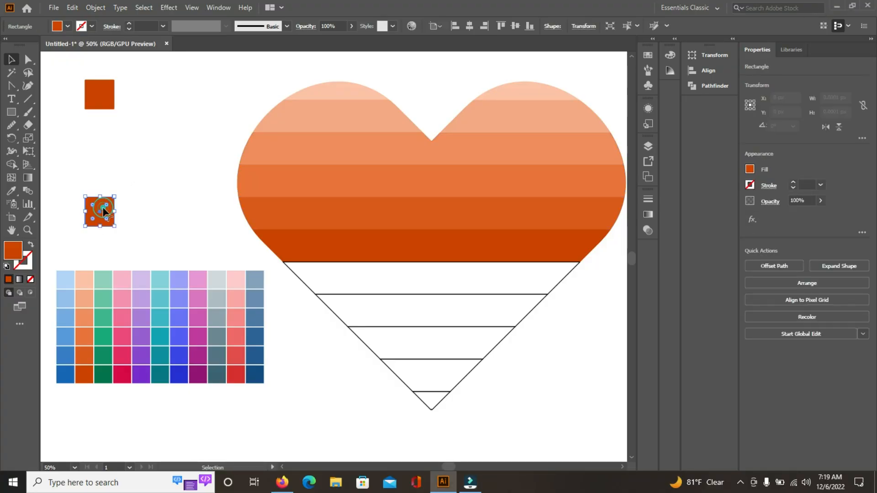
{"action": "double_click", "coordinate": [16, 253]}
{"action": "left_click_drag", "start_coordinate": [626, 197], "coordinate": [628, 249]}
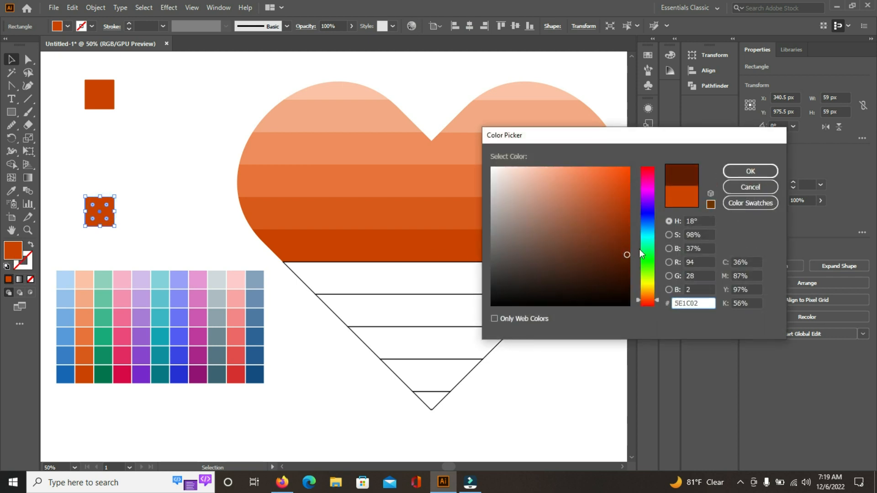
{"action": "left_click", "coordinate": [750, 171]}
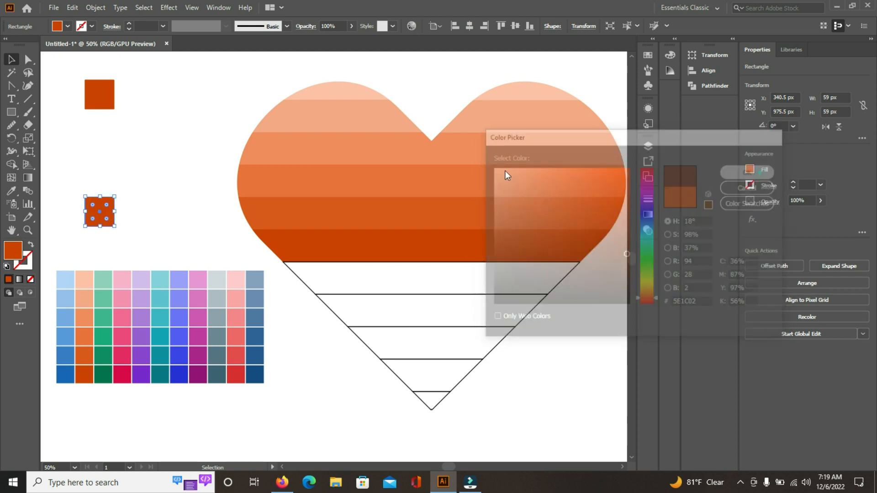
Make a blend between the orange square and the dark brown square
{"action": "left_click", "coordinate": [54, 98]}
{"action": "left_click_drag", "start_coordinate": [65, 74], "coordinate": [100, 228]}
{"action": "left_click", "coordinate": [26, 191]}
{"action": "left_click", "coordinate": [96, 9]}
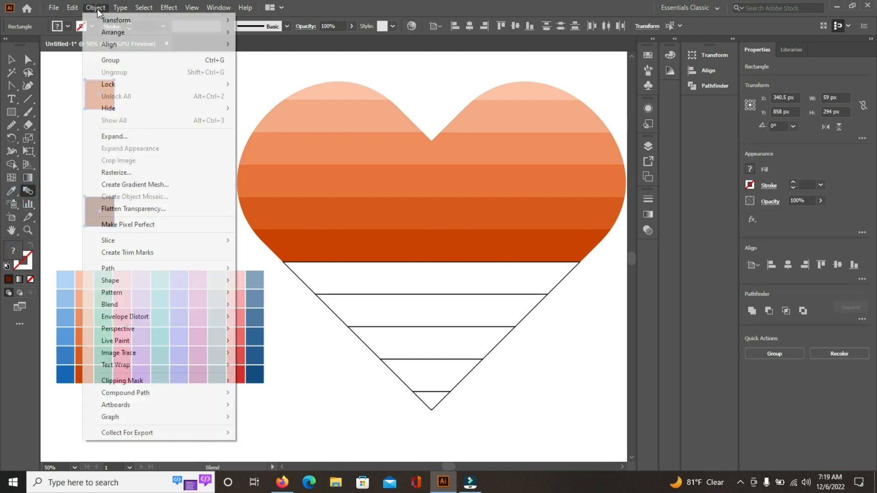
{"action": "mouse_move", "coordinate": [117, 283]}
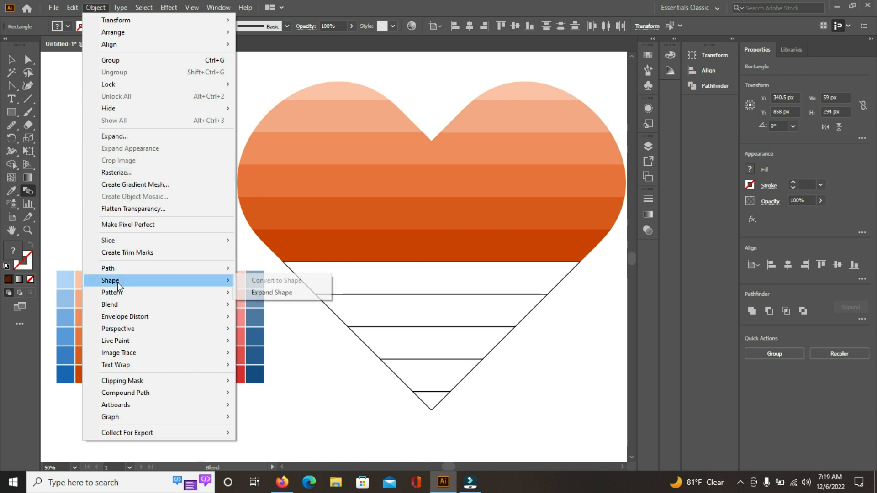
{"action": "mouse_move", "coordinate": [128, 305]}
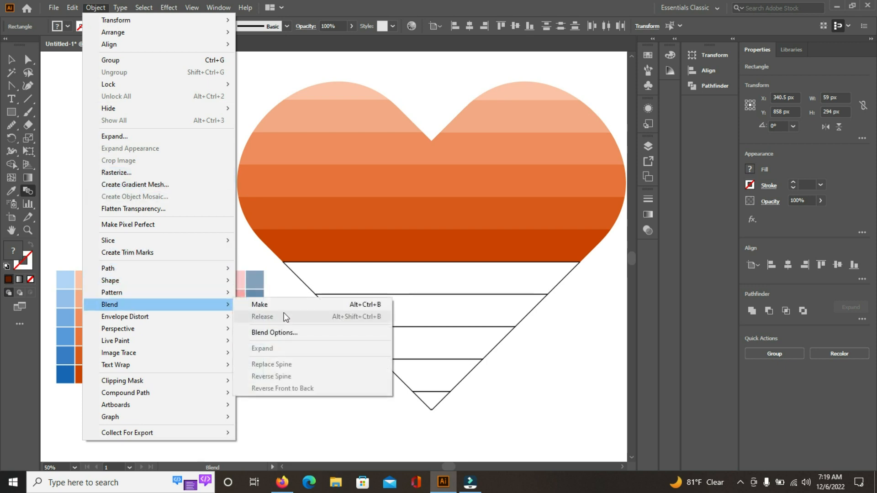
{"action": "left_click", "coordinate": [284, 306]}
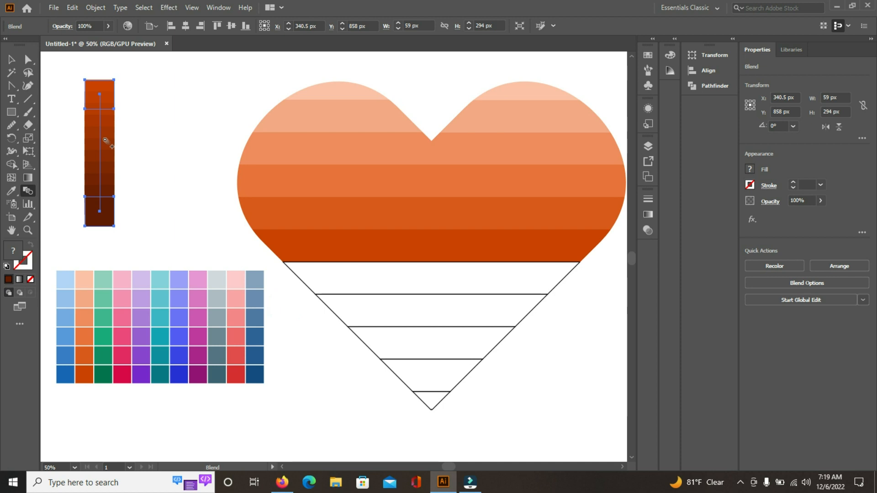
Set the blend's spacing to 2 specified steps with preview on, and deselect it
{"action": "left_click", "coordinate": [100, 125]}
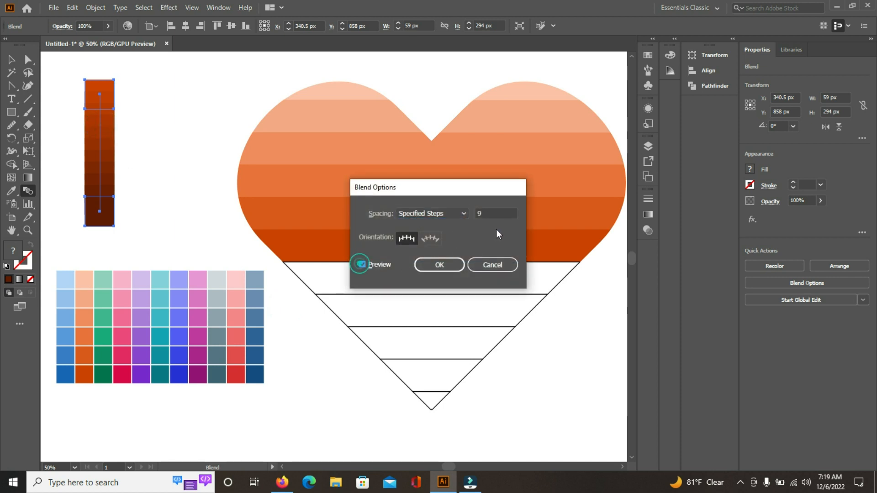
{"action": "key", "text": "Down"}
{"action": "key", "text": "Down"}
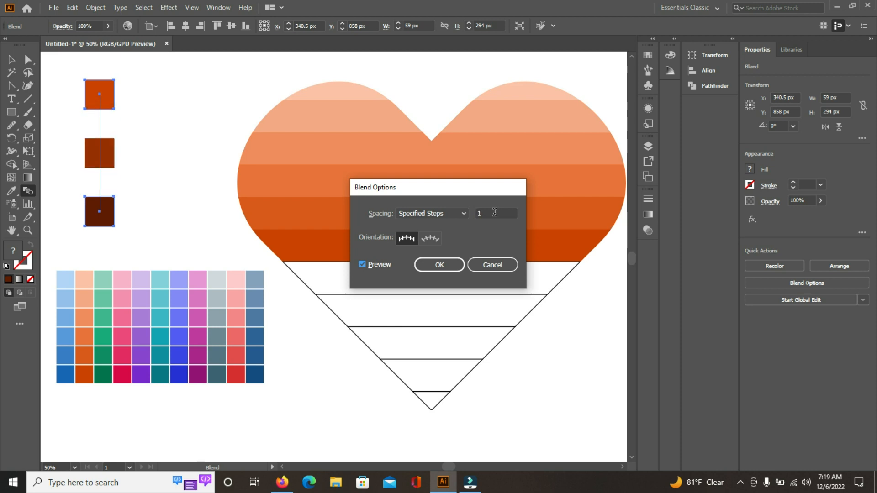
{"action": "key", "text": "Up"}
{"action": "left_click", "coordinate": [436, 263]}
{"action": "left_click", "coordinate": [11, 60]}
{"action": "left_click", "coordinate": [44, 159]}
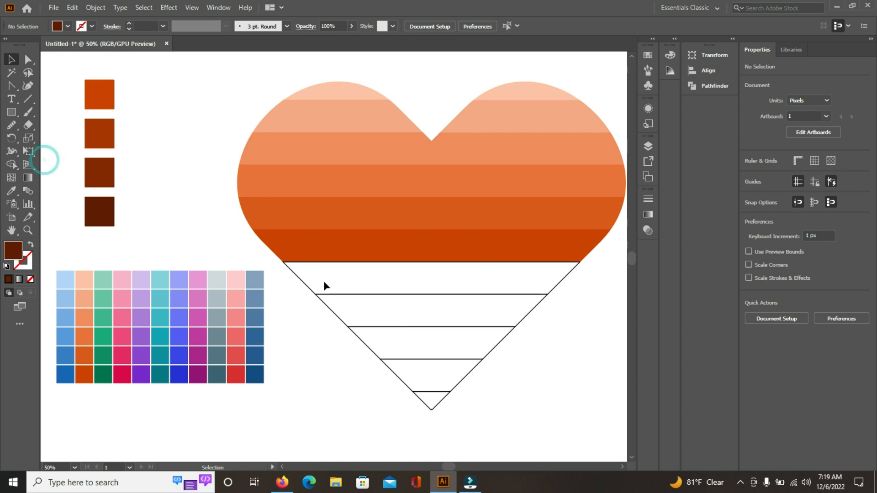
Fill the heart's seventh and eighth bands with the second and third colours of the blended squares
{"action": "left_click", "coordinate": [307, 286]}
{"action": "key", "text": "i"}
{"action": "left_click", "coordinate": [99, 134]}
{"action": "left_click", "coordinate": [12, 59]}
{"action": "left_click", "coordinate": [333, 312]}
{"action": "left_click", "coordinate": [12, 191]}
{"action": "left_click", "coordinate": [100, 174]}
Fill the heart's ninth band with the darkest brown of the blended squares
{"action": "left_click", "coordinate": [12, 60]}
{"action": "left_click", "coordinate": [356, 336]}
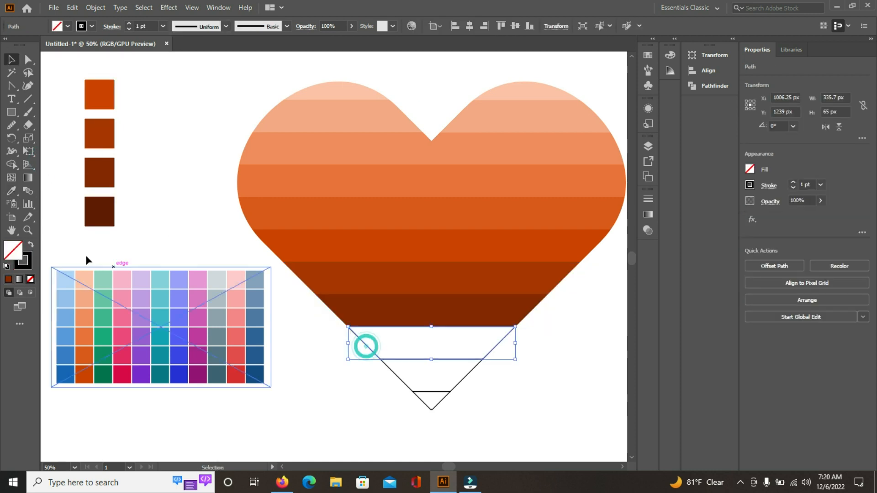
{"action": "left_click", "coordinate": [12, 191]}
{"action": "left_click", "coordinate": [102, 176]}
{"action": "left_click", "coordinate": [108, 209]}
Fill the tenth band with the darkest sampled brown and darken it further in the Color Picker
{"action": "left_click", "coordinate": [12, 60]}
{"action": "left_click", "coordinate": [401, 380]}
{"action": "left_click", "coordinate": [11, 191]}
{"action": "left_click", "coordinate": [101, 211]}
{"action": "double_click", "coordinate": [16, 251]}
{"action": "left_click", "coordinate": [12, 59]}
{"action": "left_click", "coordinate": [501, 445]}
Fill the heart's bottom tip with the tenth band's brown and darken it to 330D01
{"action": "left_click", "coordinate": [431, 400]}
{"action": "left_click", "coordinate": [12, 191]}
{"action": "left_click", "coordinate": [430, 376]}
{"action": "double_click", "coordinate": [14, 251]}
{"action": "left_click", "coordinate": [628, 278]}
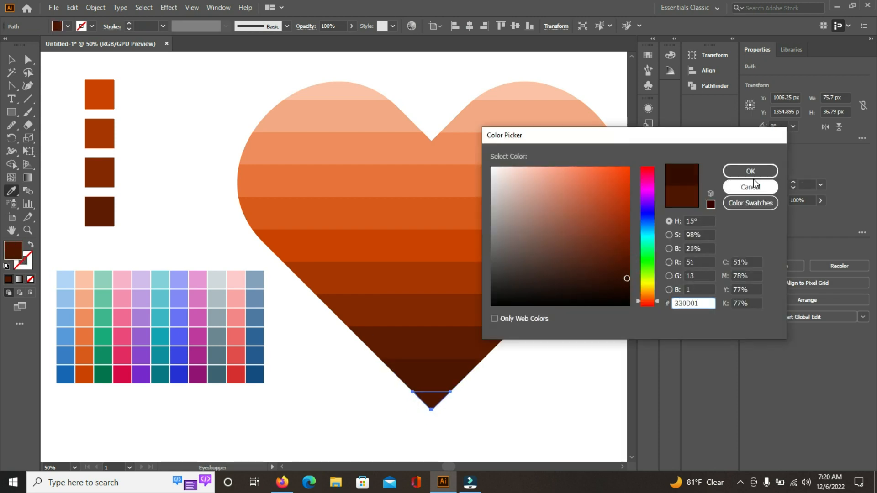
{"action": "left_click", "coordinate": [750, 171]}
Delete the blended colour squares and the palette image
{"action": "left_click", "coordinate": [12, 60]}
{"action": "left_click_drag", "start_coordinate": [62, 67], "coordinate": [185, 363]}
{"action": "key", "text": "Delete"}
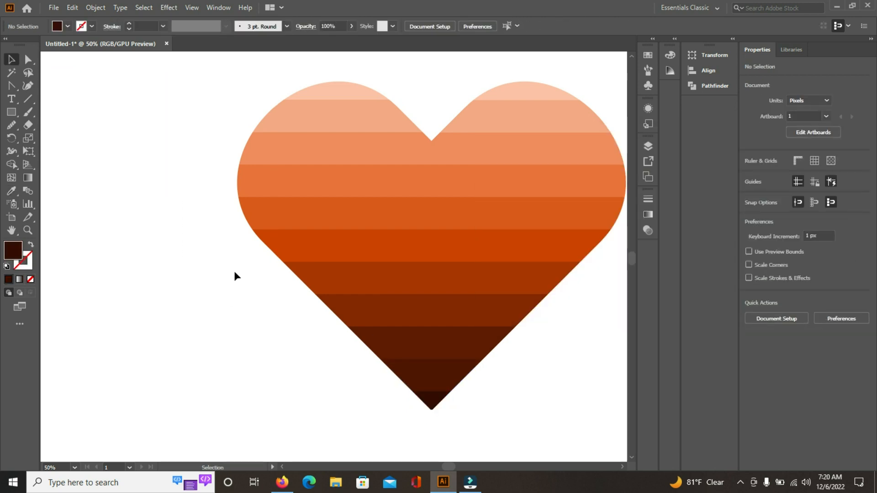
Group all the coloured bands of the heart and deselect the group
{"action": "scroll", "coordinate": [234, 271], "scroll_direction": "down", "scroll_amount": 2}
{"action": "left_click_drag", "start_coordinate": [204, 158], "coordinate": [361, 284]}
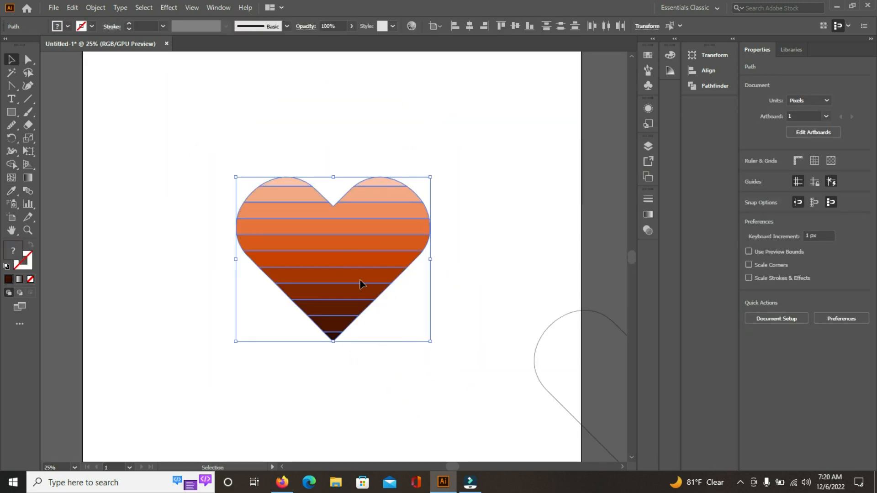
{"action": "right_click", "coordinate": [351, 254]}
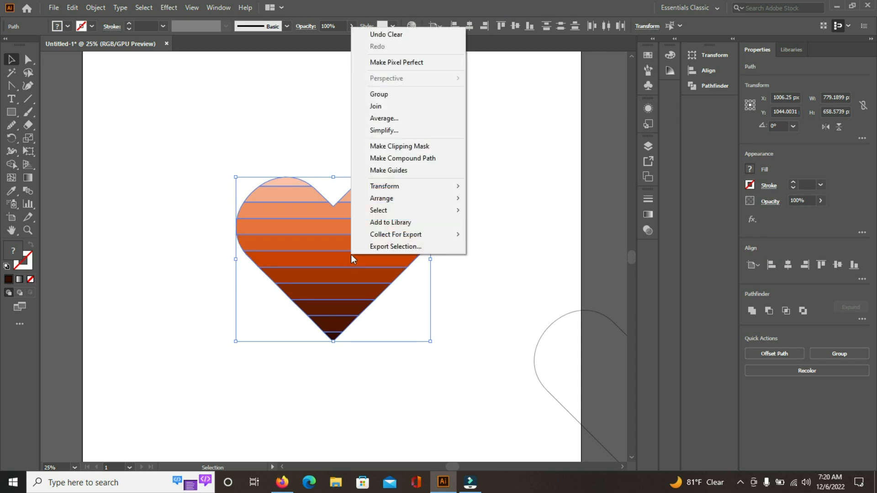
{"action": "left_click", "coordinate": [379, 94]}
{"action": "left_click", "coordinate": [455, 159]}
Move the grouped heart up and to the left on the artboard
{"action": "left_click", "coordinate": [405, 242]}
{"action": "left_click_drag", "start_coordinate": [378, 282], "coordinate": [292, 224]}
{"action": "left_click", "coordinate": [512, 213]}
{"action": "scroll", "coordinate": [248, 180], "scroll_direction": "up", "scroll_amount": 2}
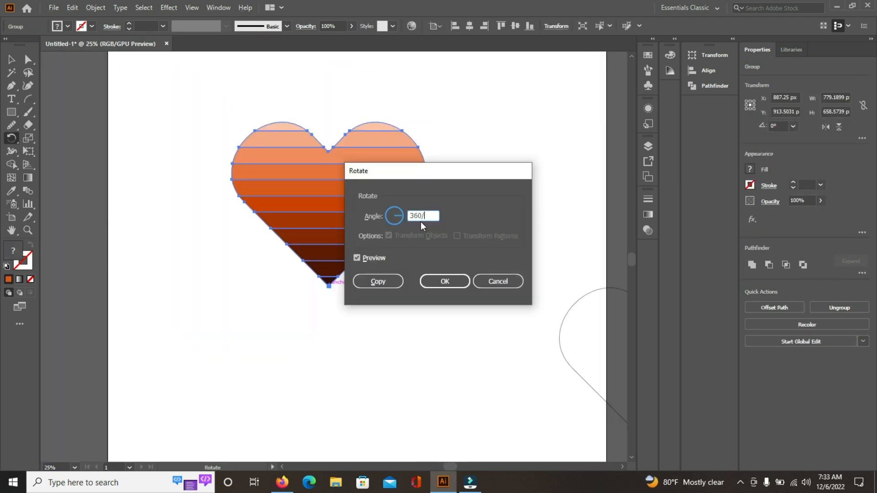
Create a copy of the heart rotated 90° about its bottom tip and repeat it twice to form a four-petal flower
{"action": "left_click", "coordinate": [378, 281]}
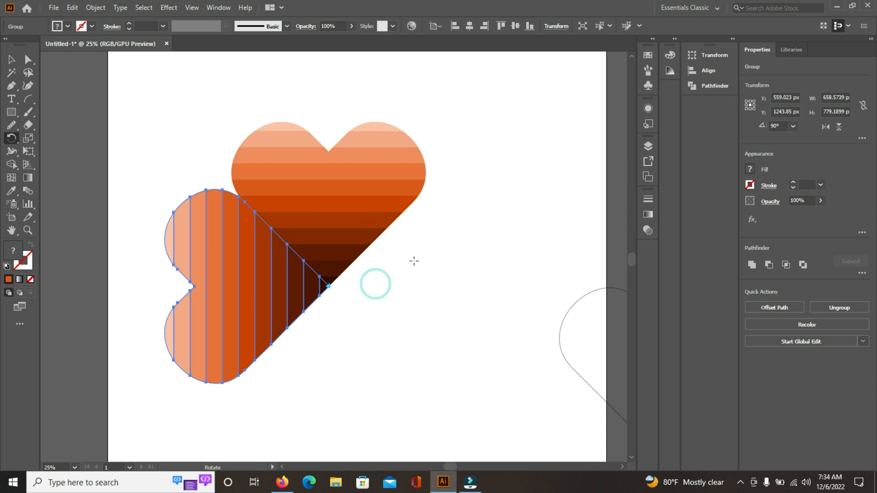
{"action": "left_click", "coordinate": [12, 59]}
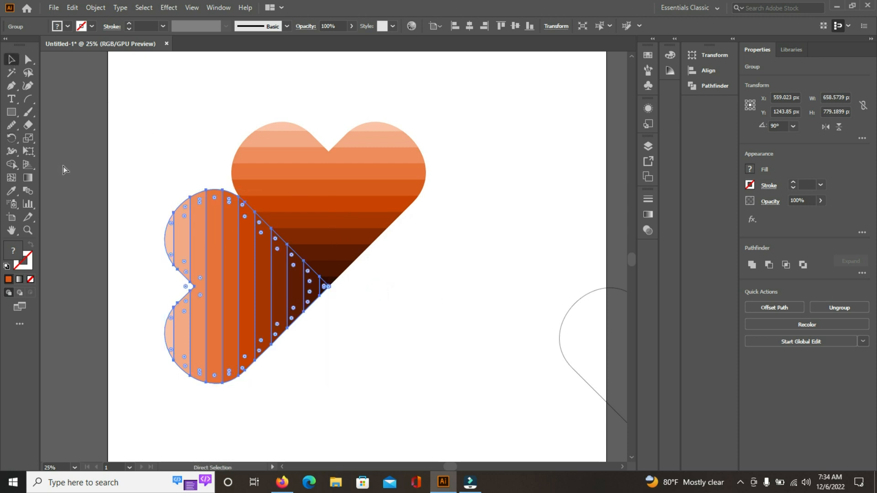
{"action": "key", "text": "ctrl+d"}
{"action": "key", "text": "ctrl+d"}
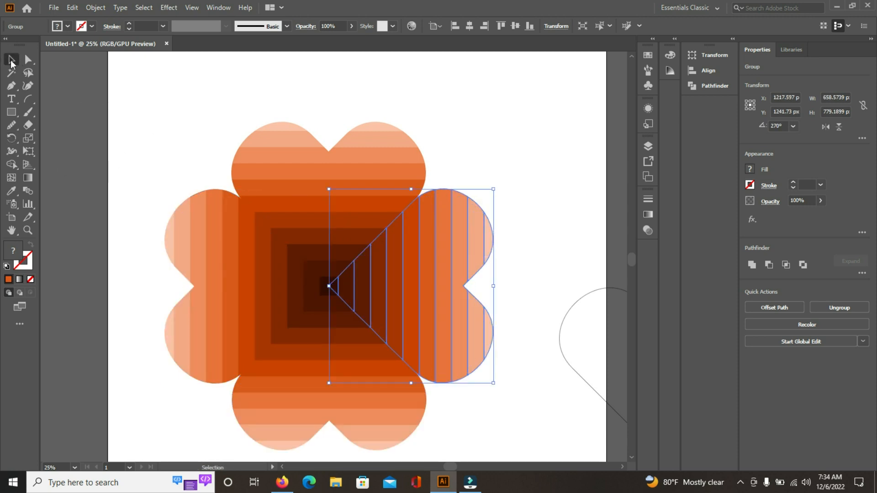
{"action": "left_click", "coordinate": [137, 112]}
Group the four hearts into one flower and deselect it
{"action": "scroll", "coordinate": [195, 155], "scroll_direction": "down", "scroll_amount": 1}
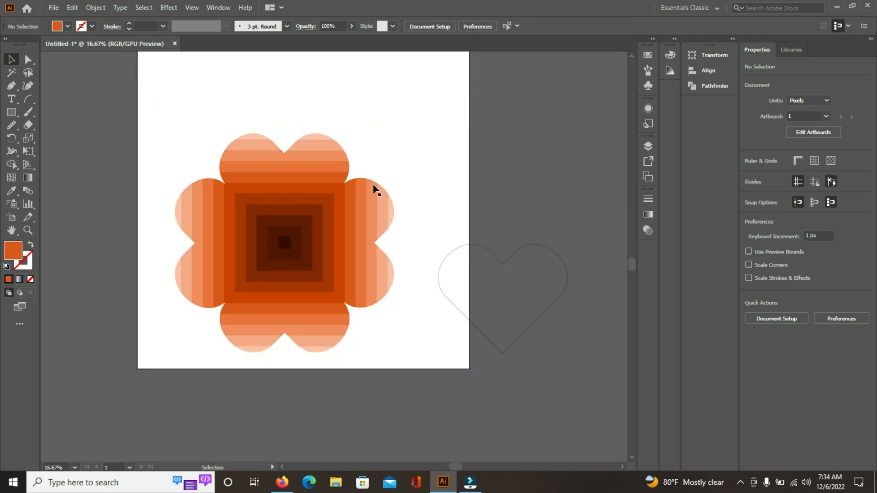
{"action": "left_click_drag", "start_coordinate": [193, 118], "coordinate": [359, 357]}
{"action": "right_click", "coordinate": [325, 269]}
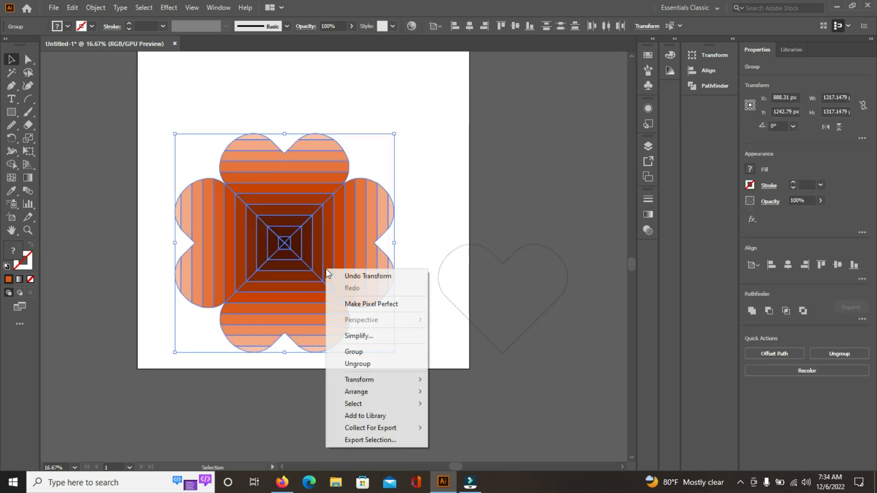
{"action": "left_click", "coordinate": [356, 352]}
{"action": "left_click", "coordinate": [403, 219]}
Scale the flower down to roughly half its size and move it toward the upper part of the artboard
{"action": "left_click", "coordinate": [309, 224]}
{"action": "left_click_drag", "start_coordinate": [393, 354], "coordinate": [343, 301]}
{"action": "left_click_drag", "start_coordinate": [297, 256], "coordinate": [294, 184]}
{"action": "left_click", "coordinate": [398, 196]}
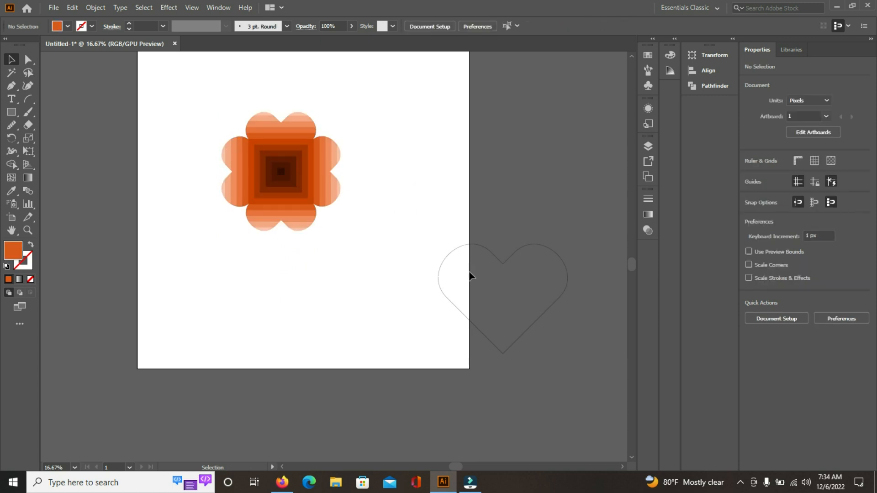
Delete the leftover heart outline at the artboard's right edge
{"action": "left_click", "coordinate": [465, 245]}
{"action": "key", "text": "Delete"}
{"action": "scroll", "coordinate": [283, 172], "scroll_direction": "up", "scroll_amount": 1}
{"action": "scroll", "coordinate": [368, 200], "scroll_direction": "down", "scroll_amount": 1}
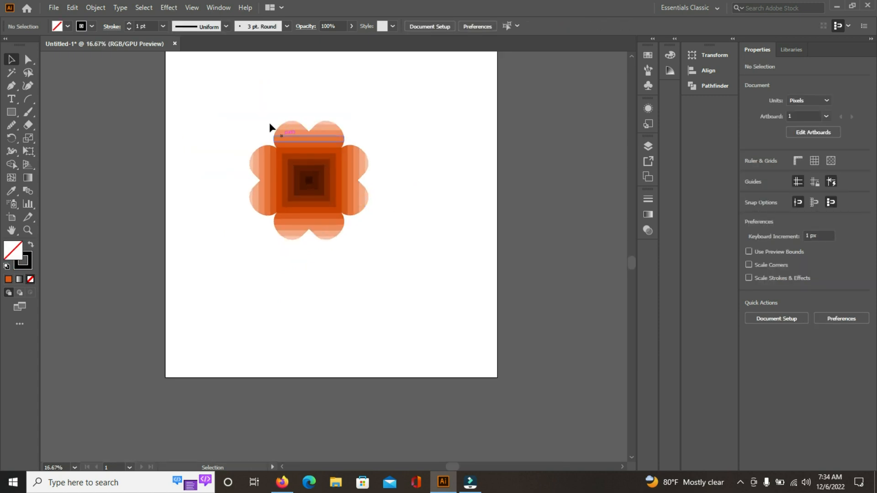
Scale the flower down again to roughly half and shift it up and to the left on the artboard
{"action": "left_click_drag", "start_coordinate": [238, 106], "coordinate": [313, 185]}
{"action": "left_click", "coordinate": [345, 199]}
{"action": "left_click_drag", "start_coordinate": [281, 153], "coordinate": [250, 189]}
{"action": "scroll", "coordinate": [256, 193], "scroll_direction": "up", "scroll_amount": 1}
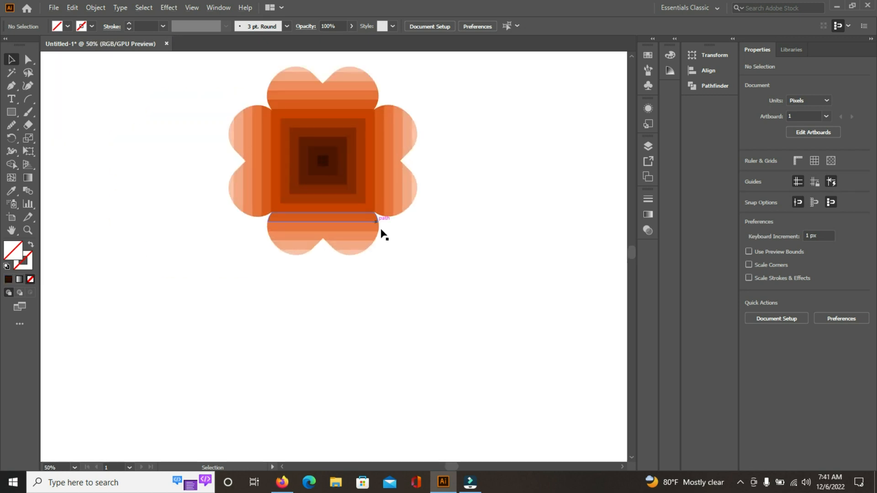
{"action": "left_click_drag", "start_coordinate": [378, 235], "coordinate": [446, 319]}
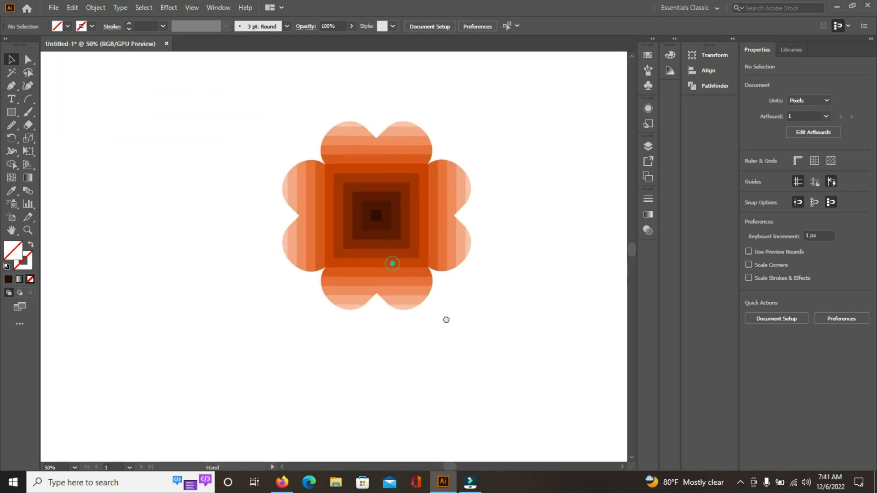
Draw a curved stem about 514 by 514 px with the Arc tool, running from the flower's centre down to the right
{"action": "left_click_drag", "start_coordinate": [398, 215], "coordinate": [261, 188]}
{"action": "left_click", "coordinate": [392, 212]}
{"action": "left_click", "coordinate": [285, 193]}
{"action": "left_click", "coordinate": [452, 191]}
{"action": "left_click", "coordinate": [28, 98]}
{"action": "left_click_drag", "start_coordinate": [240, 188], "coordinate": [304, 443]}
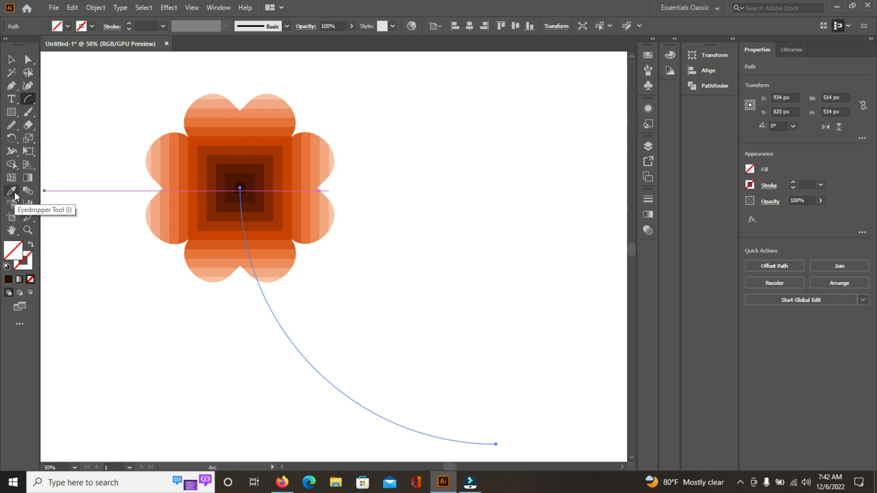
Give the curved stem a dark brown stroke with a weight of 8 pt
{"action": "left_click", "coordinate": [92, 27]}
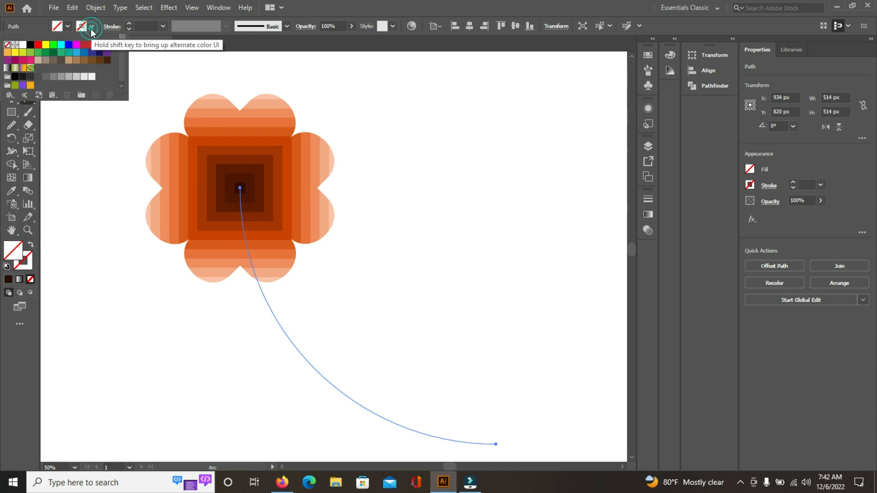
{"action": "left_click", "coordinate": [105, 67]}
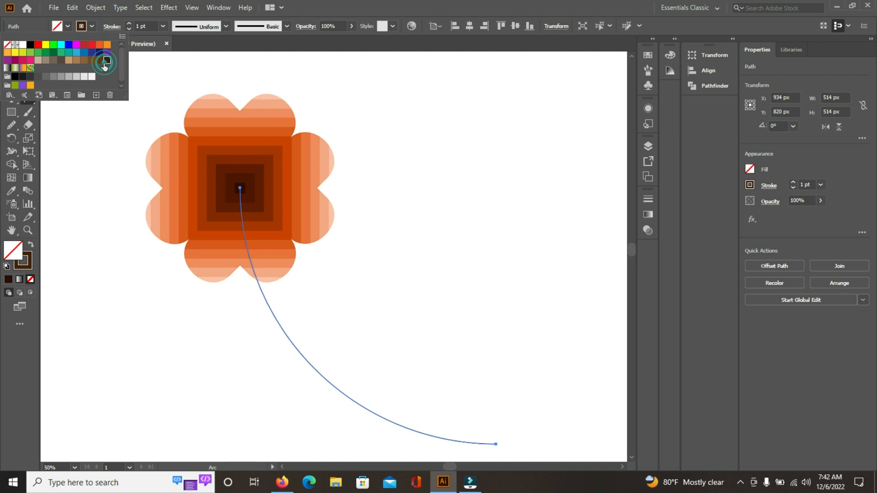
{"action": "left_click", "coordinate": [84, 132]}
{"action": "left_click", "coordinate": [153, 26]}
{"action": "key", "text": "Up"}
{"action": "key", "text": "Up"}
{"action": "key", "text": "Up"}
{"action": "key", "text": "Up"}
{"action": "key", "text": "Up"}
{"action": "key", "text": "Up"}
{"action": "key", "text": "Up"}
{"action": "key", "text": "Up"}
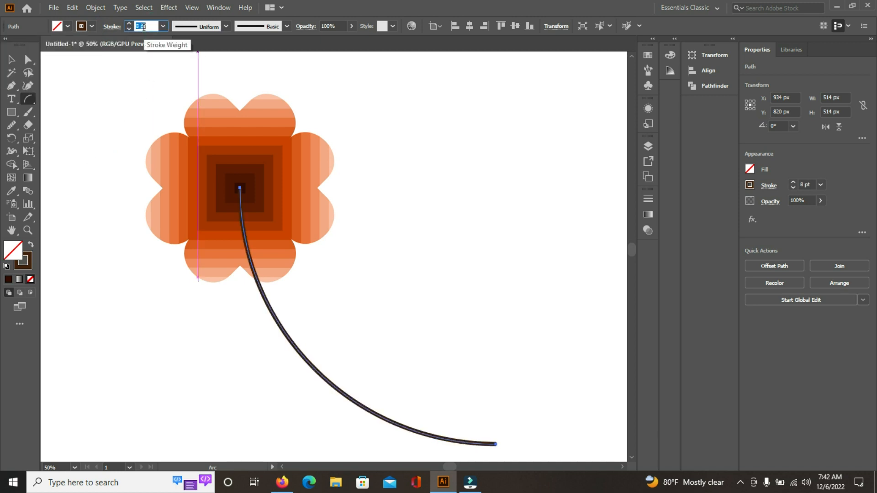
Apply the width profile tapered at both ends to the stem and set its stroke weight to 15 pt
{"action": "left_click", "coordinate": [226, 28]}
{"action": "left_click", "coordinate": [208, 63]}
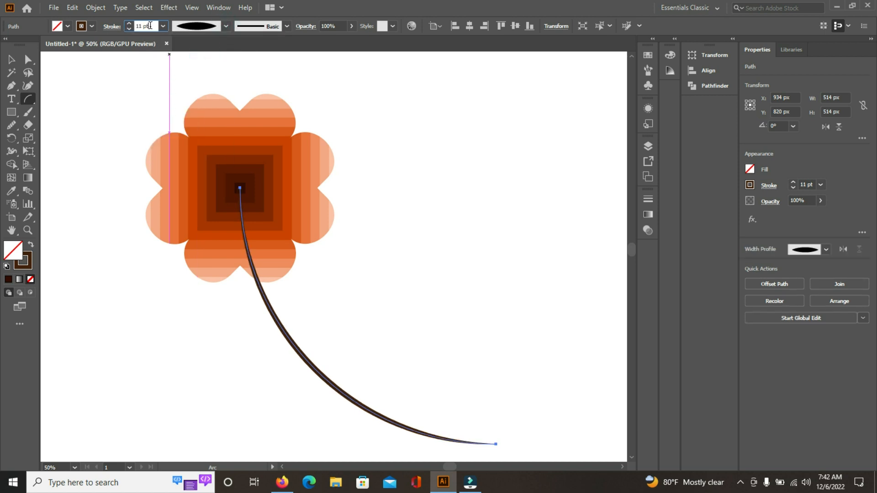
{"action": "key", "text": "Up"}
{"action": "key", "text": "Up"}
{"action": "key", "text": "Up"}
{"action": "key", "text": "Up"}
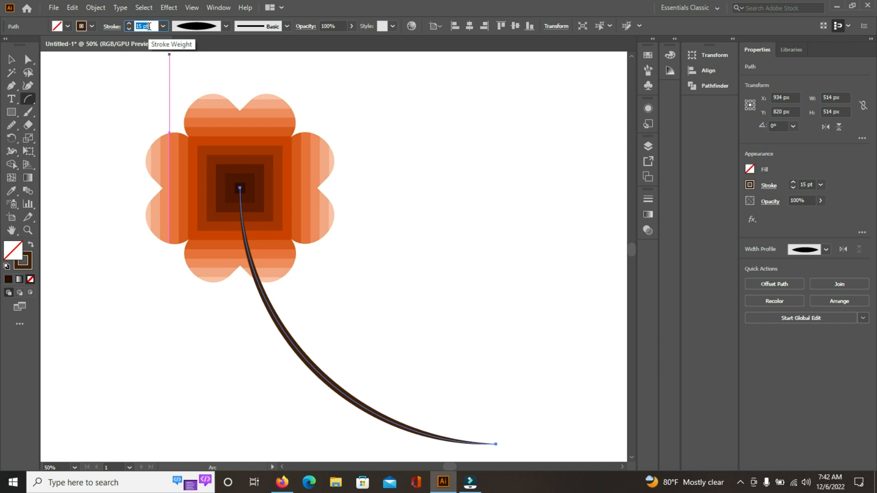
Bring the flower in front of the stem and deselect it
{"action": "left_click", "coordinate": [11, 60]}
{"action": "left_click", "coordinate": [112, 149]}
{"action": "left_click", "coordinate": [281, 213]}
{"action": "right_click", "coordinate": [282, 211]}
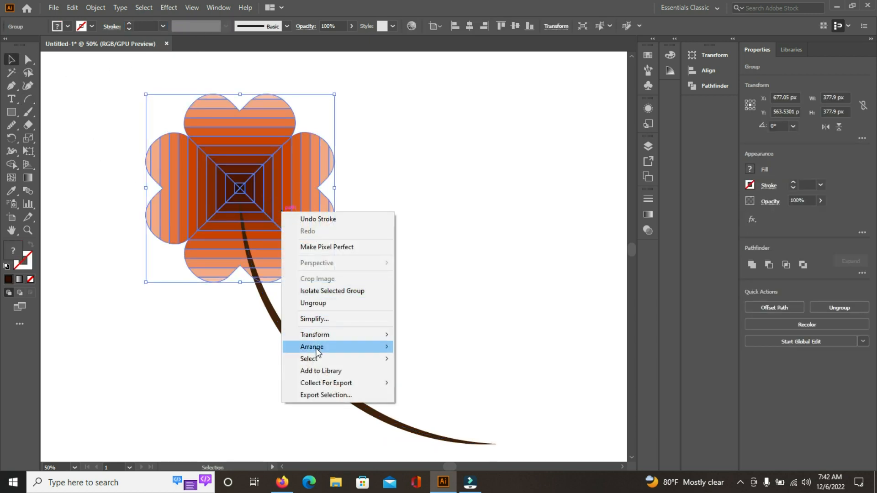
{"action": "mouse_move", "coordinate": [340, 348]}
{"action": "left_click", "coordinate": [438, 348]}
{"action": "left_click", "coordinate": [438, 238]}
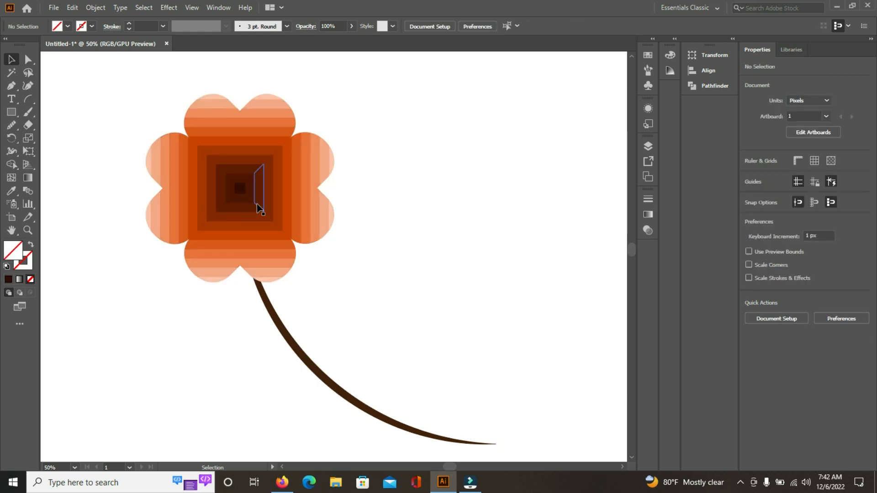
Move the flower straight up until the stem's upper end meets the notch of the lowest petal
{"action": "left_click_drag", "start_coordinate": [260, 207], "coordinate": [272, 208]}
{"action": "left_click", "coordinate": [391, 284]}
{"action": "left_click", "coordinate": [264, 248]}
{"action": "left_click_drag", "start_coordinate": [268, 249], "coordinate": [264, 174]}
{"action": "left_click", "coordinate": [324, 311]}
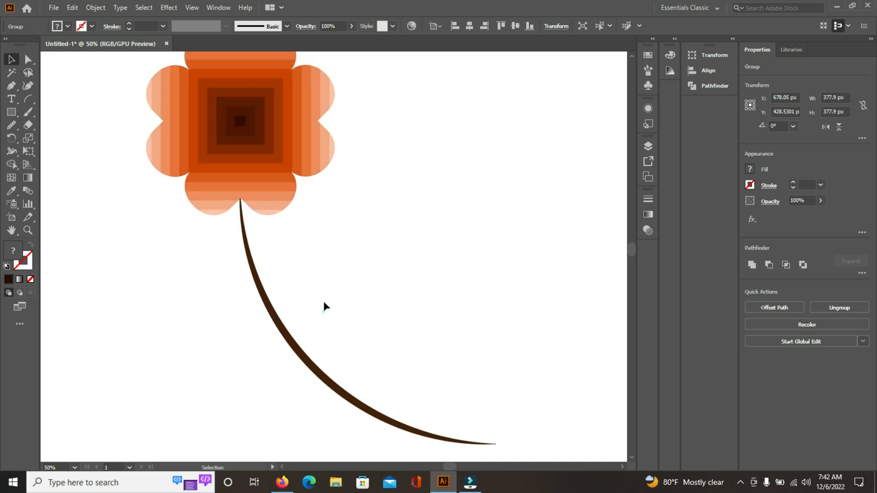
Group the flower and its stem into one object
{"action": "key", "text": "ctrl+minus"}
{"action": "left_click_drag", "start_coordinate": [201, 103], "coordinate": [432, 389]}
{"action": "right_click", "coordinate": [270, 194]}
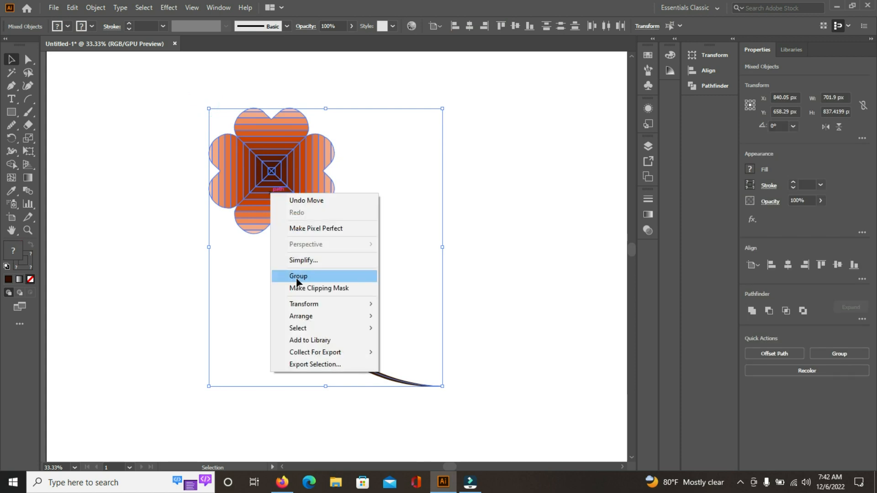
{"action": "left_click", "coordinate": [298, 278]}
{"action": "left_click", "coordinate": [445, 243]}
{"action": "left_click", "coordinate": [268, 195]}
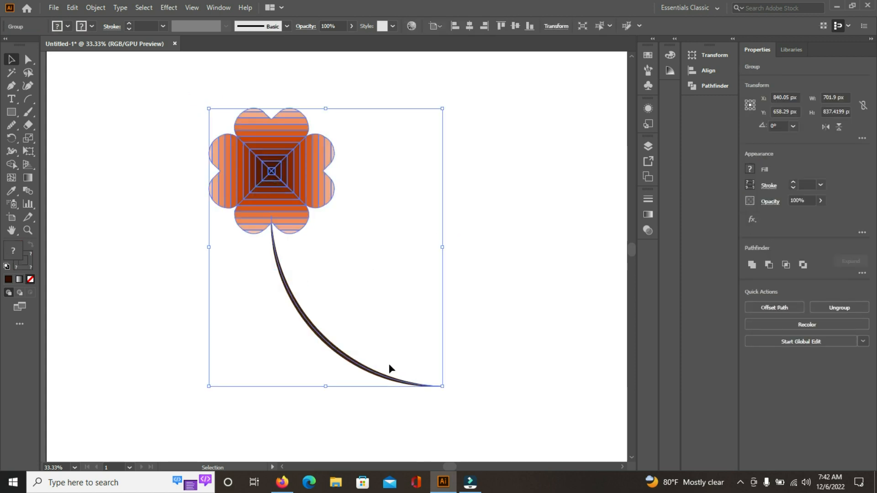
Scale the stemmed flower group down to about 588 by 701 px in the artboard's upper-left area
{"action": "scroll", "coordinate": [420, 366], "scroll_direction": "down", "scroll_amount": 3}
{"action": "scroll", "coordinate": [449, 375], "scroll_direction": "down", "scroll_amount": 2}
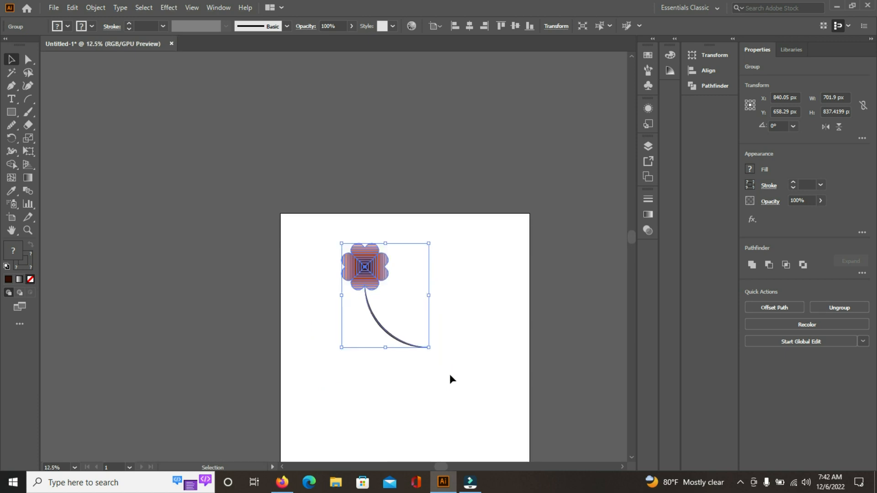
{"action": "left_click_drag", "start_coordinate": [465, 322], "coordinate": [383, 283]}
{"action": "left_click_drag", "start_coordinate": [298, 219], "coordinate": [288, 219]}
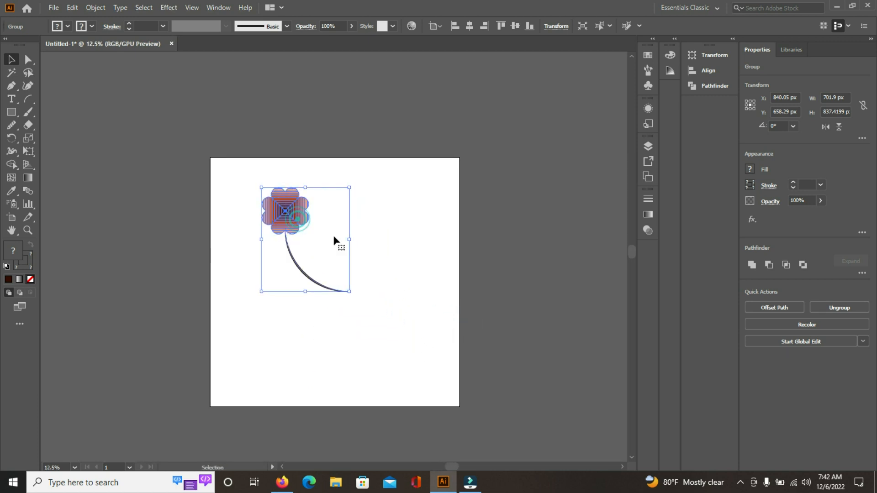
{"action": "left_click_drag", "start_coordinate": [350, 291], "coordinate": [335, 275]}
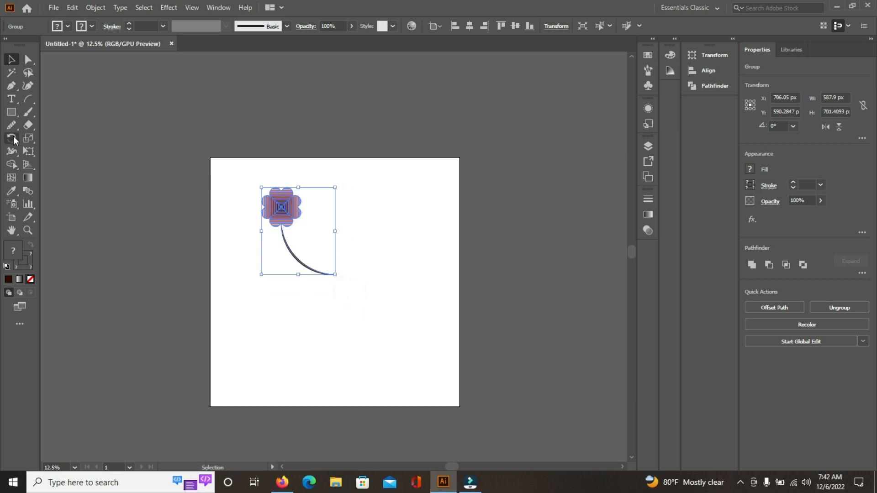
Make a copy of the stemmed flower rotated by 360/10 degrees around the stem's free end
{"action": "left_click", "coordinate": [13, 136]}
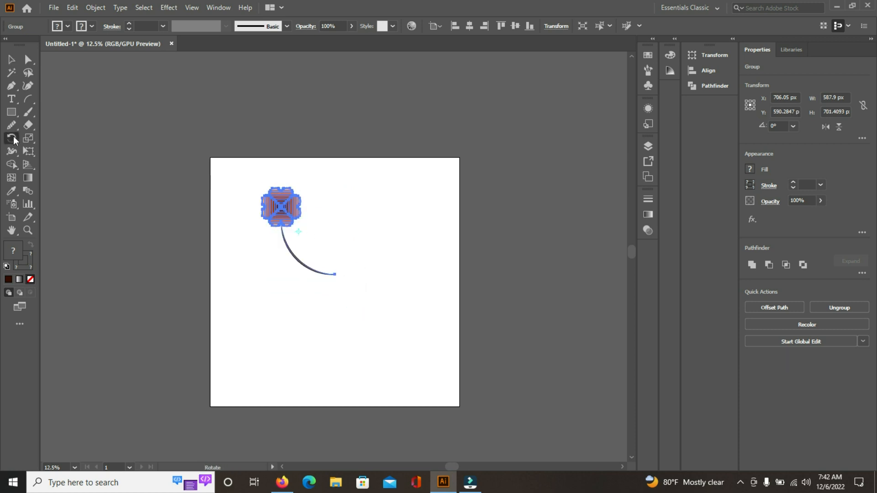
{"action": "left_click", "coordinate": [335, 276], "text": "alt"}
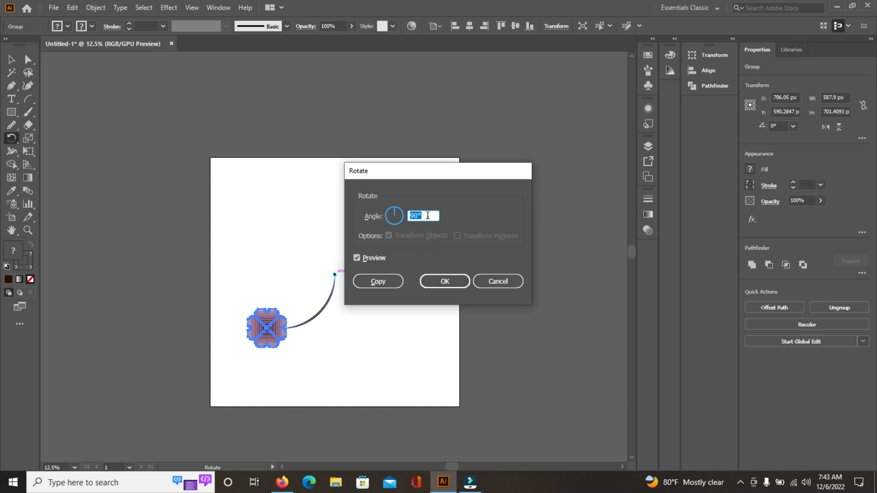
{"action": "type", "text": "36"}
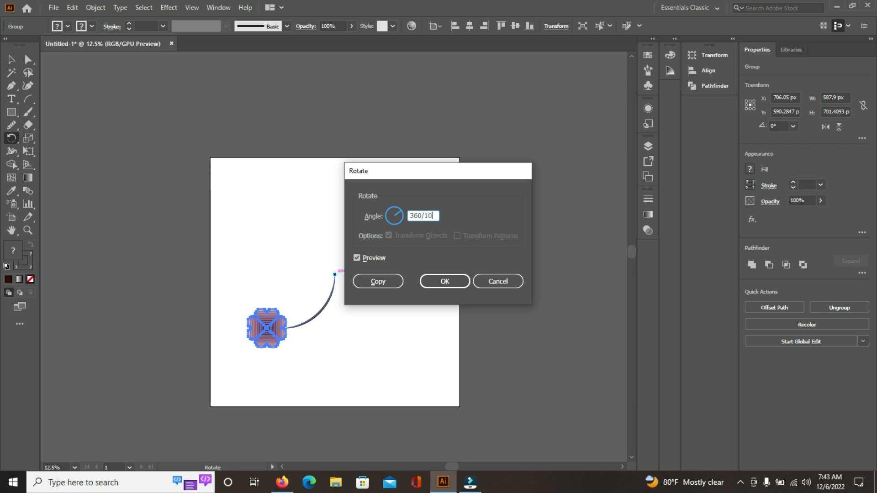
{"action": "type", "text": "0/10"}
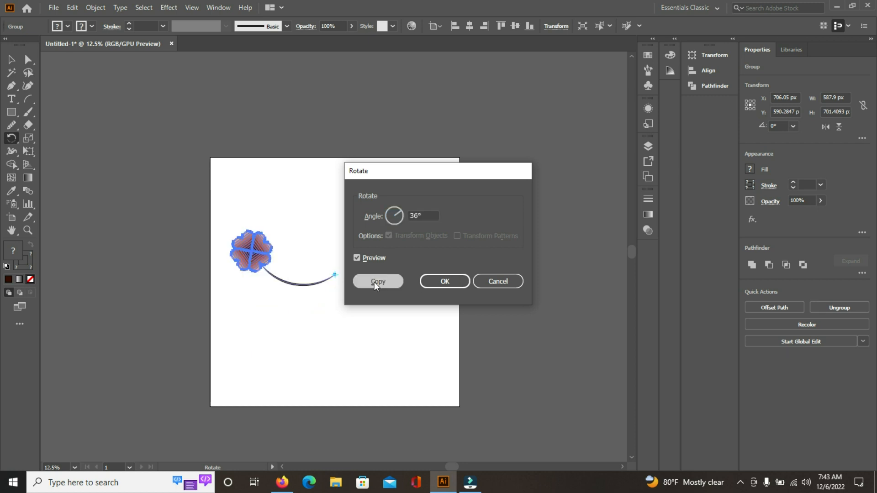
{"action": "left_click", "coordinate": [374, 281]}
Repeat the rotated copy until ten stemmed flowers form a full circle, and deselect
{"action": "key", "text": "ctrl+d"}
{"action": "key", "text": "ctrl+d"}
{"action": "key", "text": "ctrl+d"}
{"action": "key", "text": "ctrl+d"}
{"action": "key", "text": "ctrl+d"}
{"action": "key", "text": "ctrl+d"}
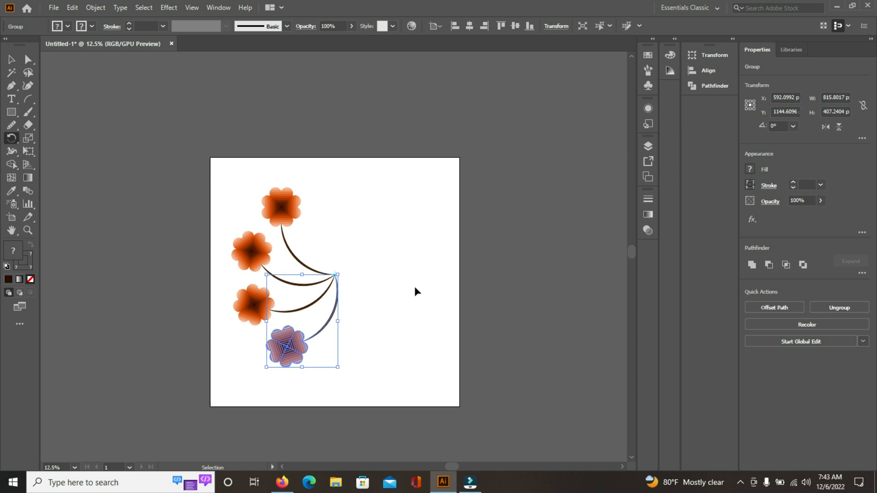
{"action": "key", "text": "ctrl+d"}
{"action": "key", "text": "ctrl+d"}
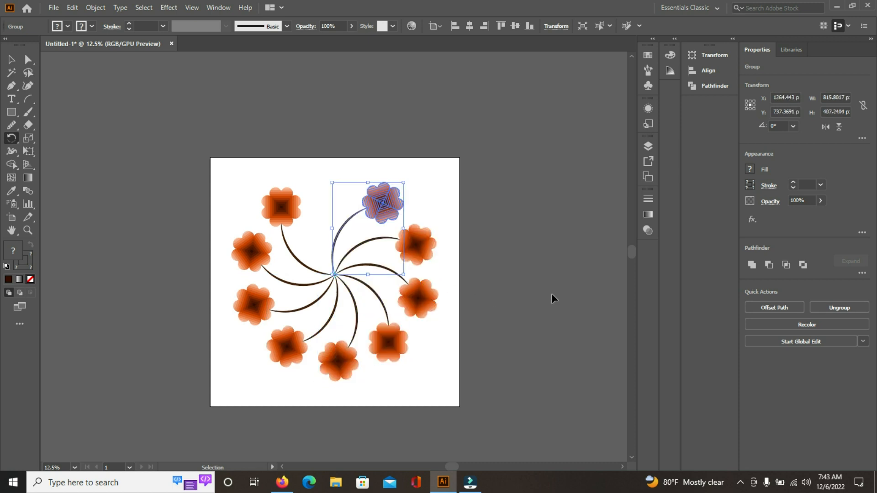
{"action": "left_click", "coordinate": [15, 64]}
{"action": "left_click", "coordinate": [164, 165]}
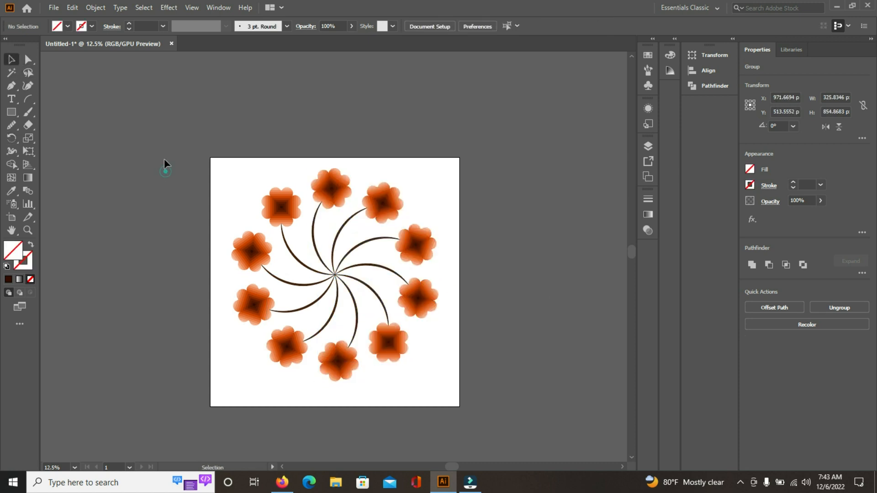
Group all ten flowers and centre the group vertically on the artboard
{"action": "key", "text": "ctrl+a"}
{"action": "right_click", "coordinate": [404, 330]}
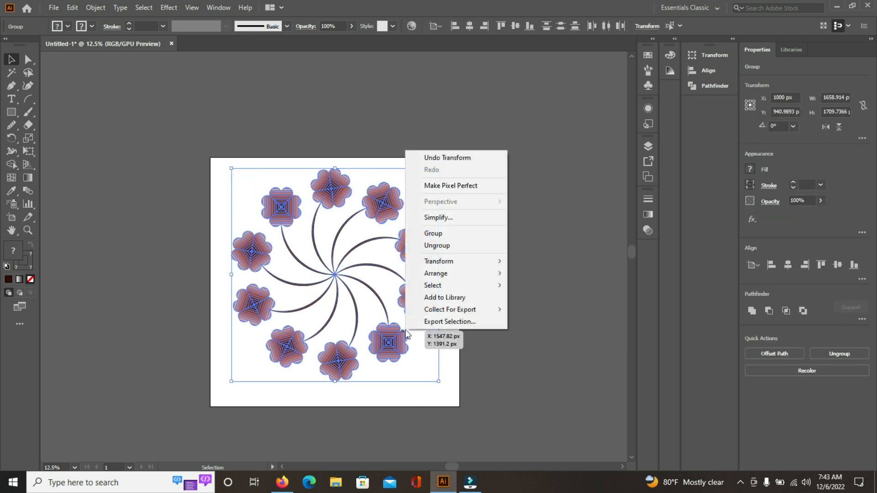
{"action": "left_click", "coordinate": [442, 235]}
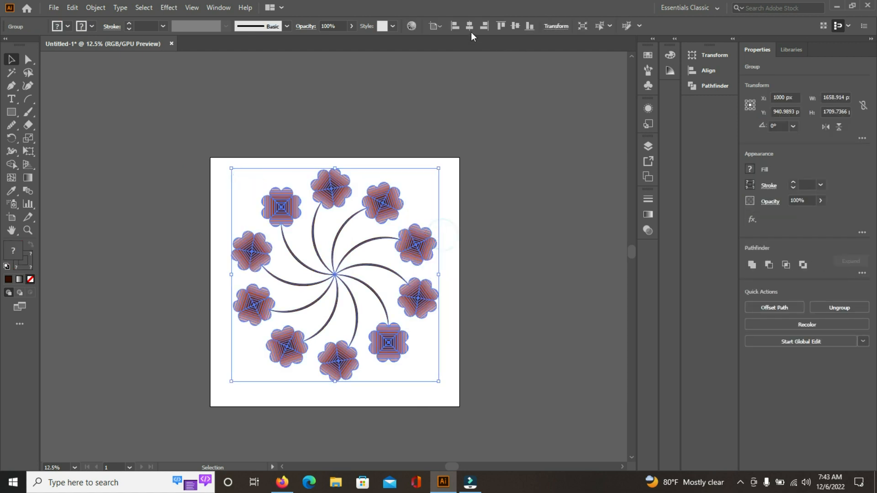
{"action": "left_click", "coordinate": [515, 26]}
{"action": "left_click", "coordinate": [382, 235]}
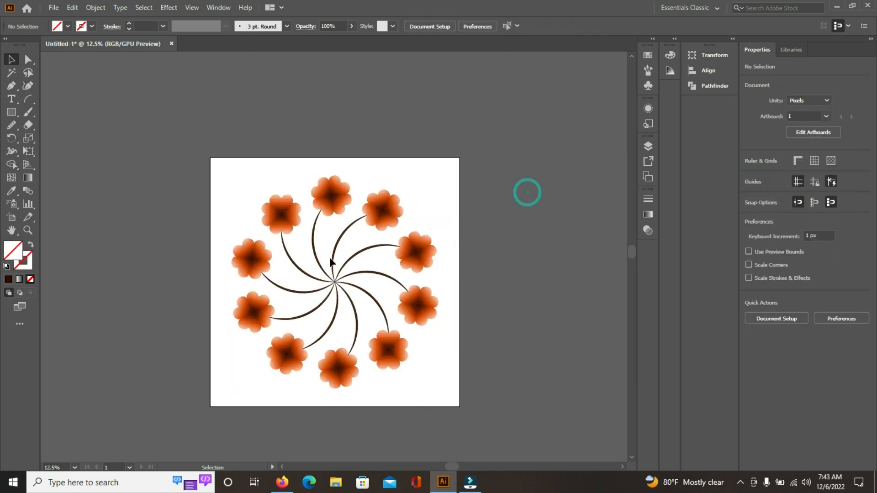
Scale the flower ring down around its centre to roughly three quarters of its size and deselect it
{"action": "key", "text": "ctrl+="}
{"action": "scroll", "coordinate": [374, 259], "scroll_direction": "down", "scroll_amount": 1}
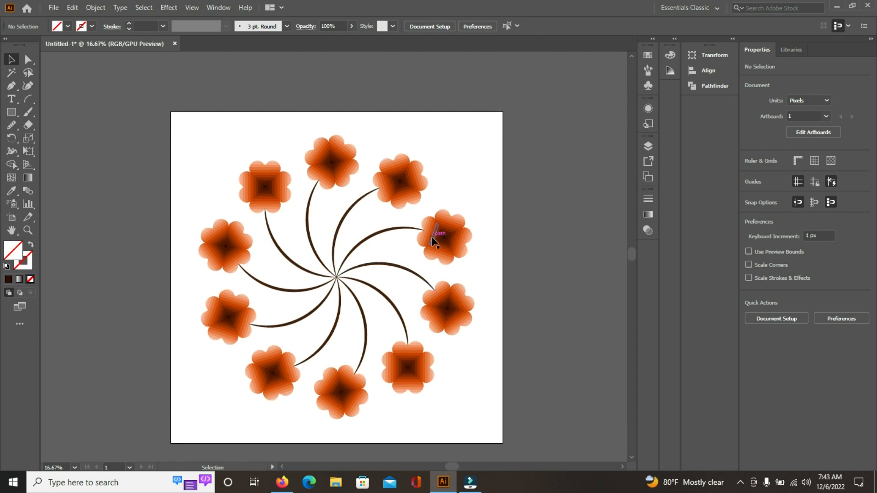
{"action": "left_click", "coordinate": [433, 241]}
{"action": "left_click_drag", "start_coordinate": [475, 416], "coordinate": [448, 401]}
{"action": "left_click", "coordinate": [559, 267]}
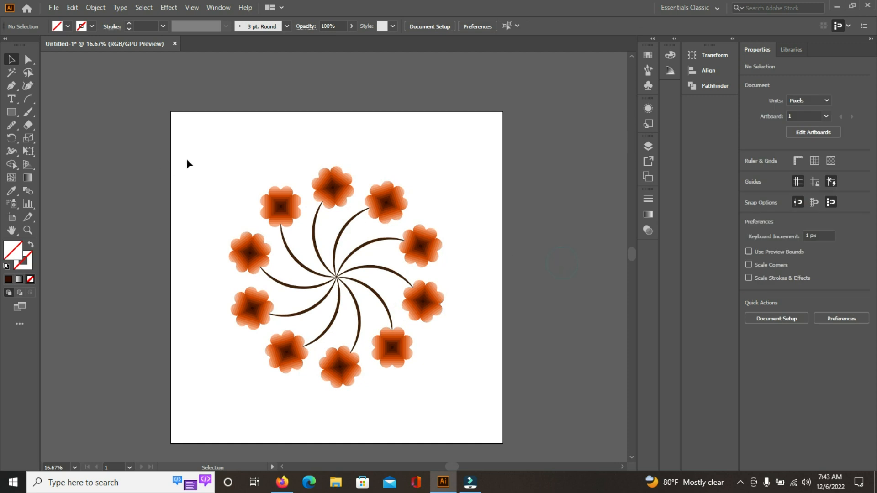
{"action": "scroll", "coordinate": [186, 158], "scroll_direction": "down", "scroll_amount": 1}
{"action": "left_click_drag", "start_coordinate": [440, 229], "coordinate": [409, 224]}
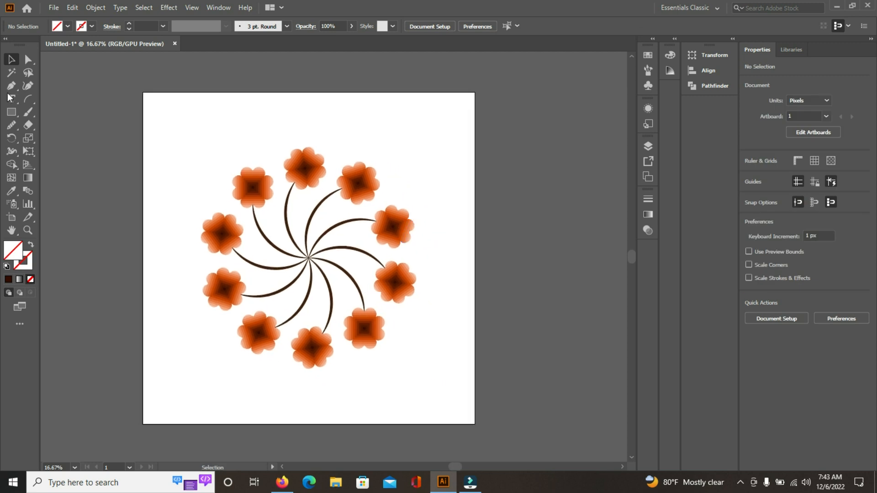
Create a 2000 by 2000 px rectangle for the background
{"action": "left_click", "coordinate": [13, 113]}
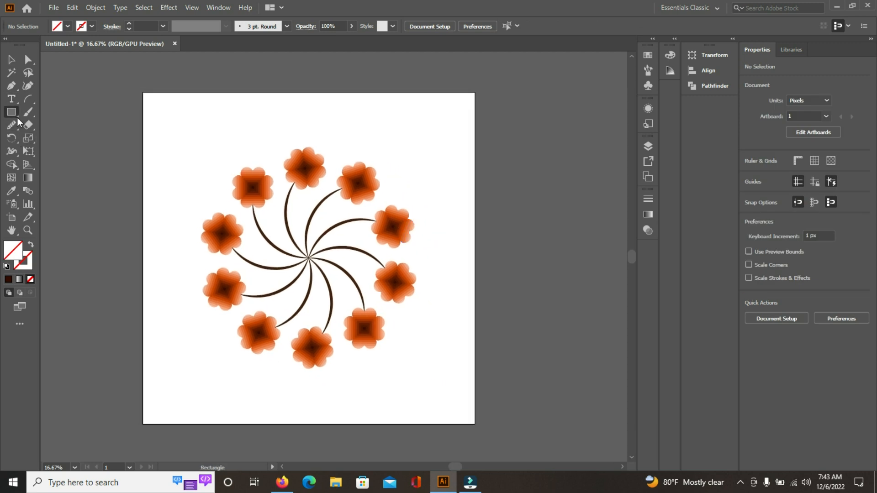
{"action": "left_click", "coordinate": [188, 147]}
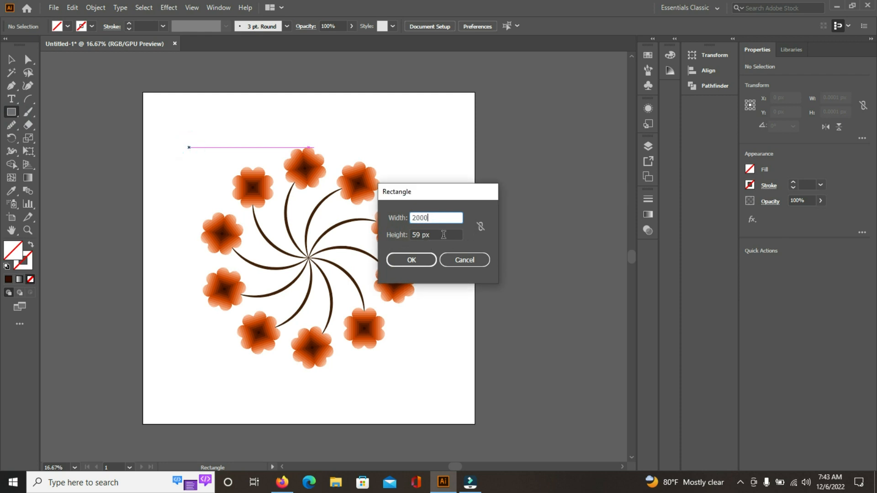
{"action": "key", "text": "Tab"}
{"action": "type", "text": "2"}
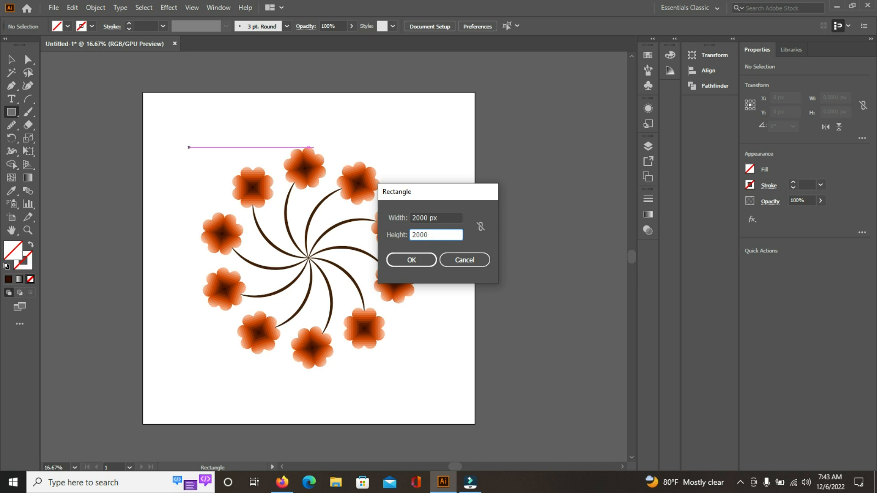
{"action": "left_click", "coordinate": [411, 259]}
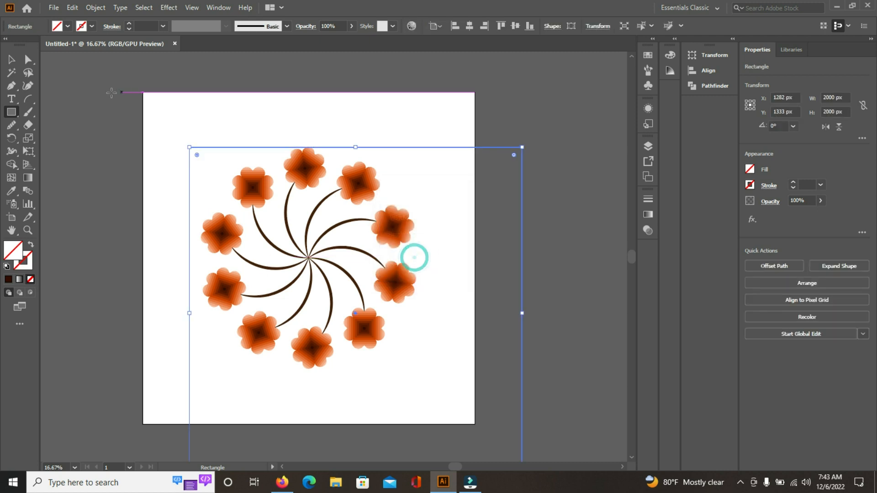
Fill the background square with red
{"action": "left_click", "coordinate": [30, 246]}
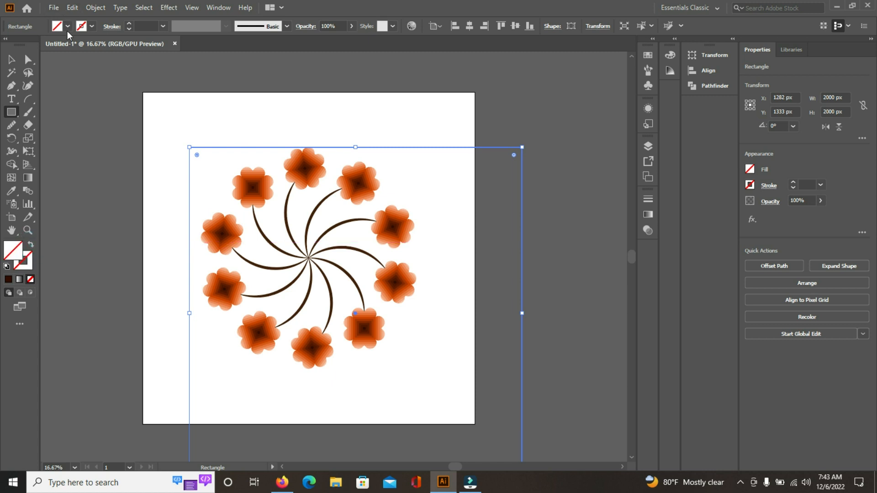
{"action": "left_click", "coordinate": [67, 26]}
{"action": "left_click", "coordinate": [39, 46]}
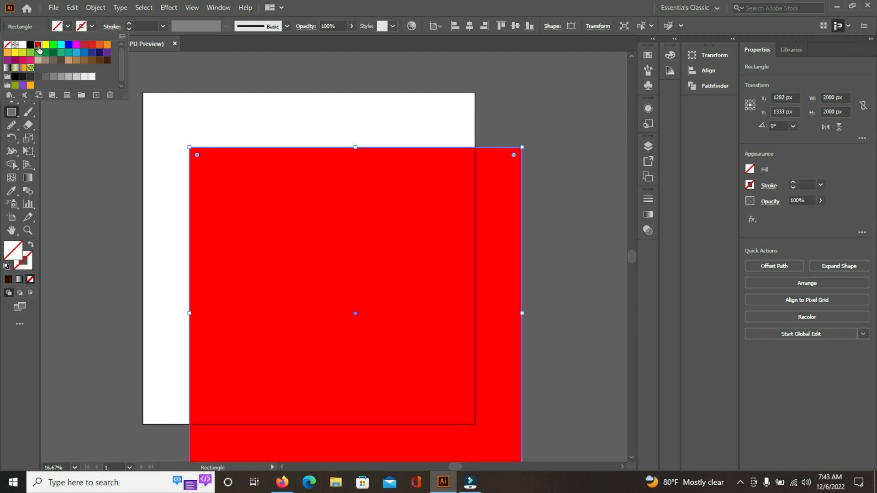
{"action": "left_click", "coordinate": [77, 162]}
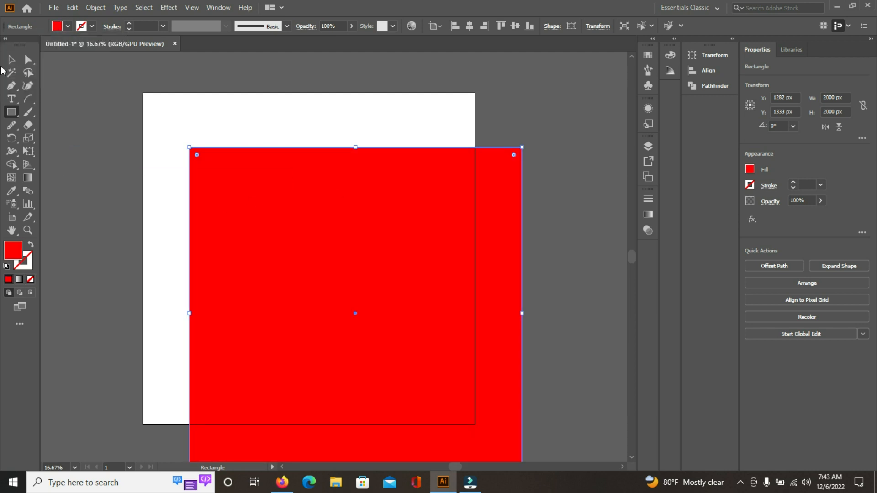
Send the background square to the back and centre it horizontally and vertically on the artboard
{"action": "key", "text": "v"}
{"action": "right_click", "coordinate": [353, 273]}
{"action": "mouse_move", "coordinate": [415, 218]}
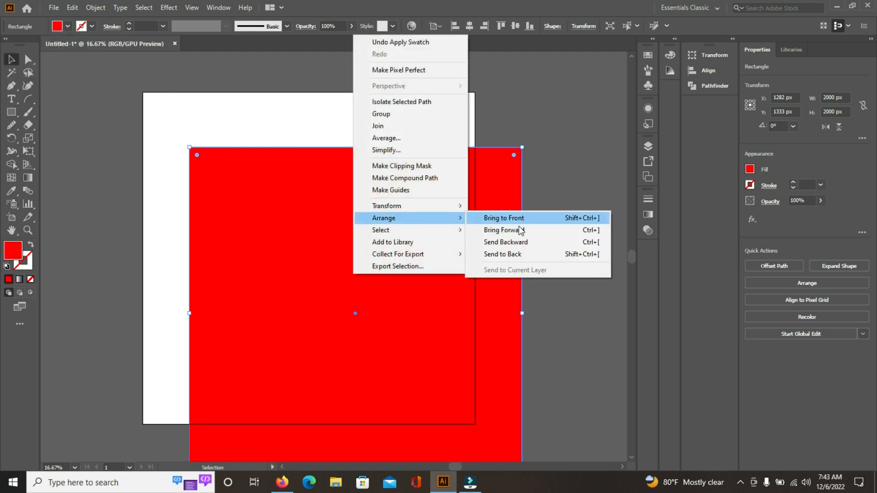
{"action": "left_click", "coordinate": [514, 254]}
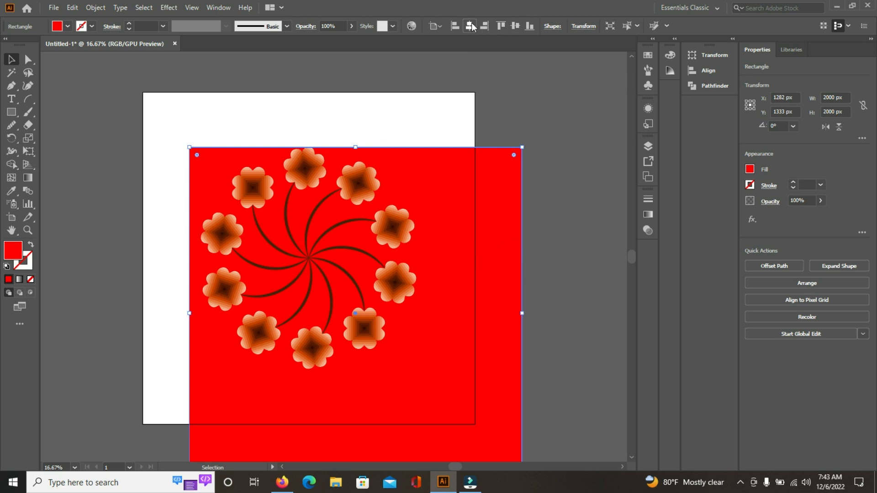
{"action": "left_click", "coordinate": [470, 26]}
{"action": "left_click", "coordinate": [515, 26]}
Recolour the background square with the light peach sampled from a flower's outer petal band, and deselect it
{"action": "key", "text": "ctrl+equal"}
{"action": "key", "text": "i"}
{"action": "left_click", "coordinate": [231, 184]}
{"action": "key", "text": "v"}
{"action": "left_click", "coordinate": [595, 258]}
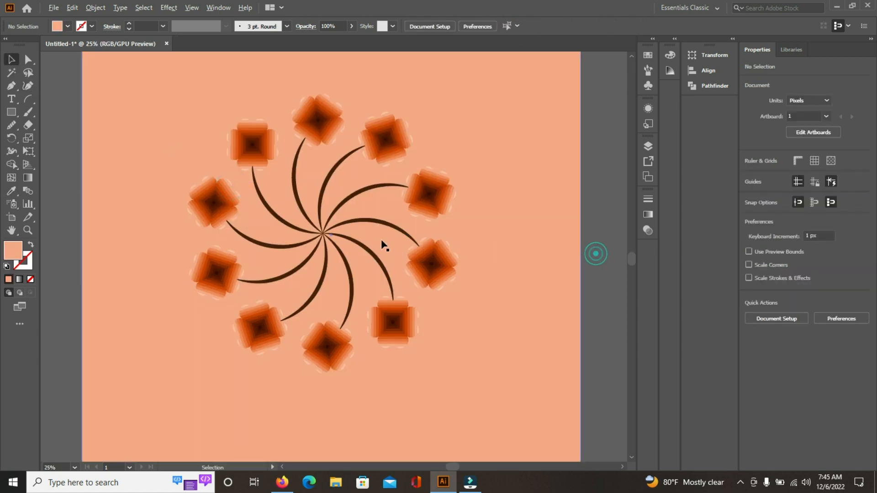
{"action": "scroll", "coordinate": [383, 245], "scroll_direction": "up", "scroll_amount": 1}
{"action": "scroll", "coordinate": [379, 228], "scroll_direction": "up", "scroll_amount": 2}
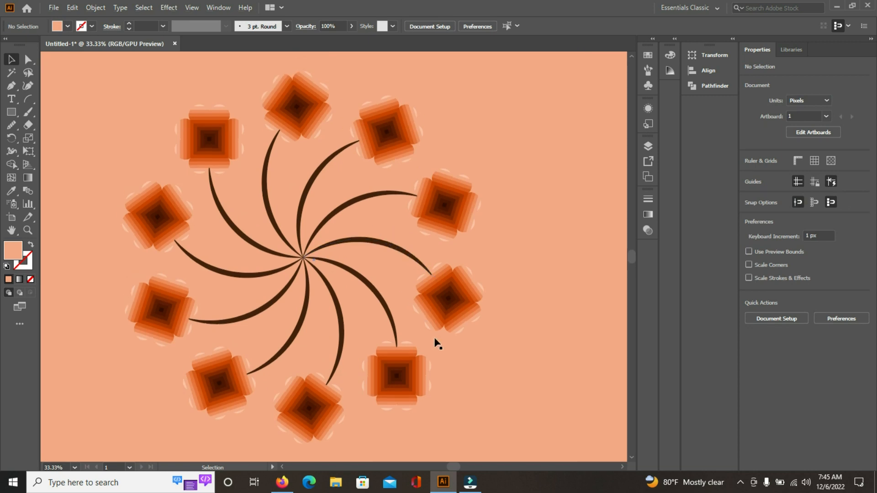